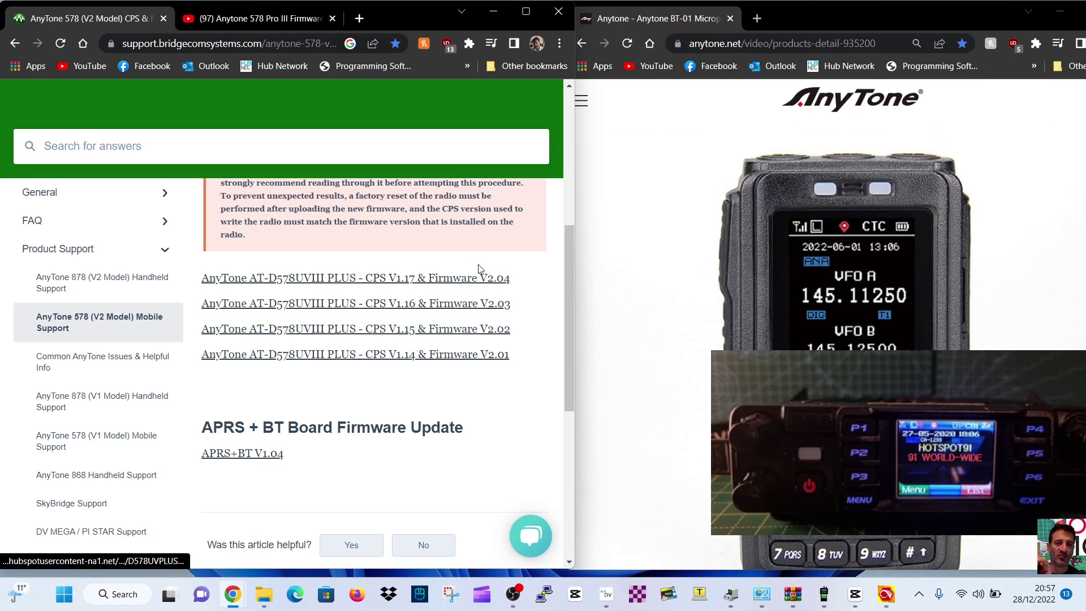
Bring the firmware download window forward, open D578UVII V2.04 FW(For D578UVPLUS), and restore its size
{"action": "scroll", "coordinate": [403, 180], "scroll_direction": "up", "scroll_amount": 5}
{"action": "scroll", "coordinate": [406, 176], "scroll_direction": "down", "scroll_amount": 6}
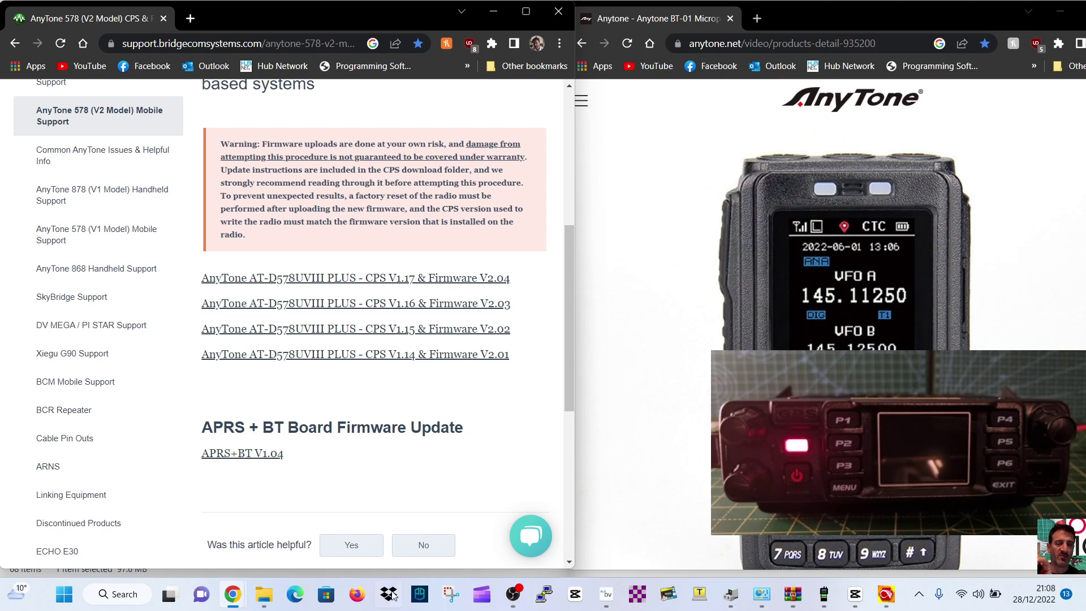
{"action": "mouse_move", "coordinate": [272, 600]}
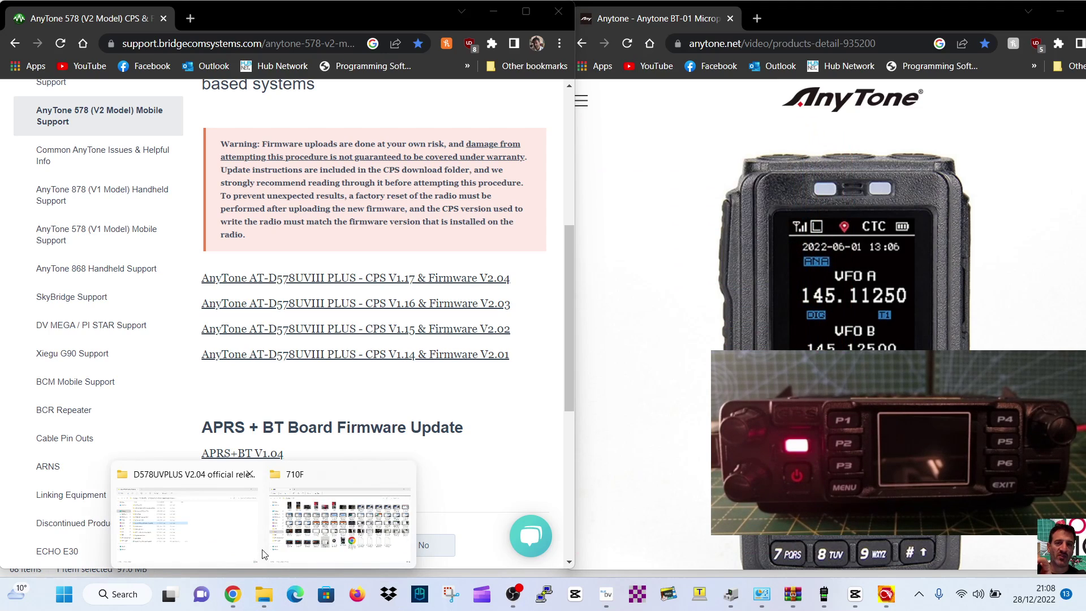
{"action": "left_click", "coordinate": [211, 538]}
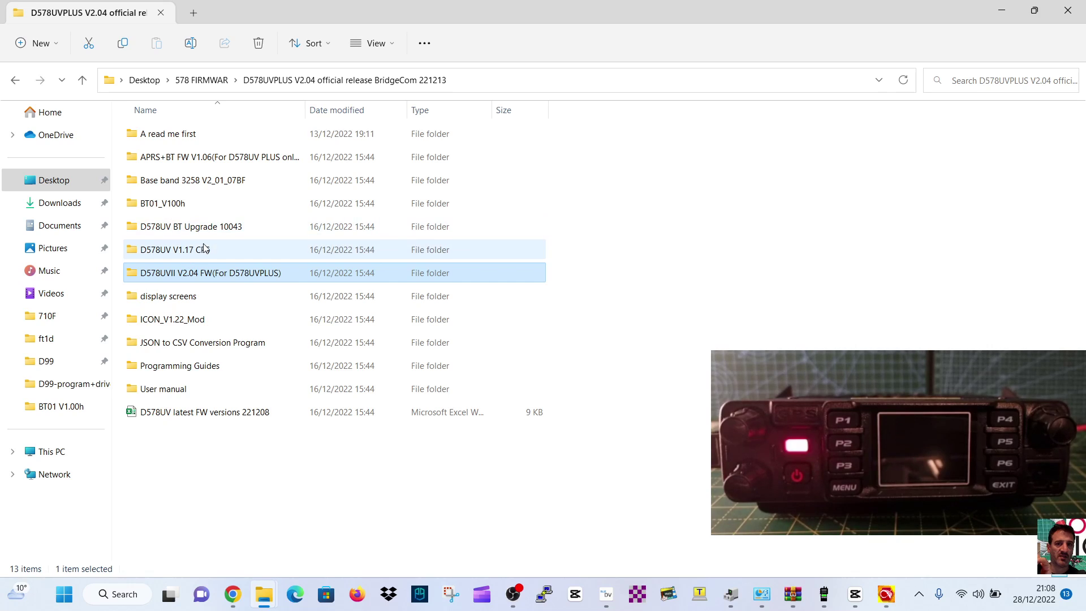
{"action": "double_click", "coordinate": [229, 278]}
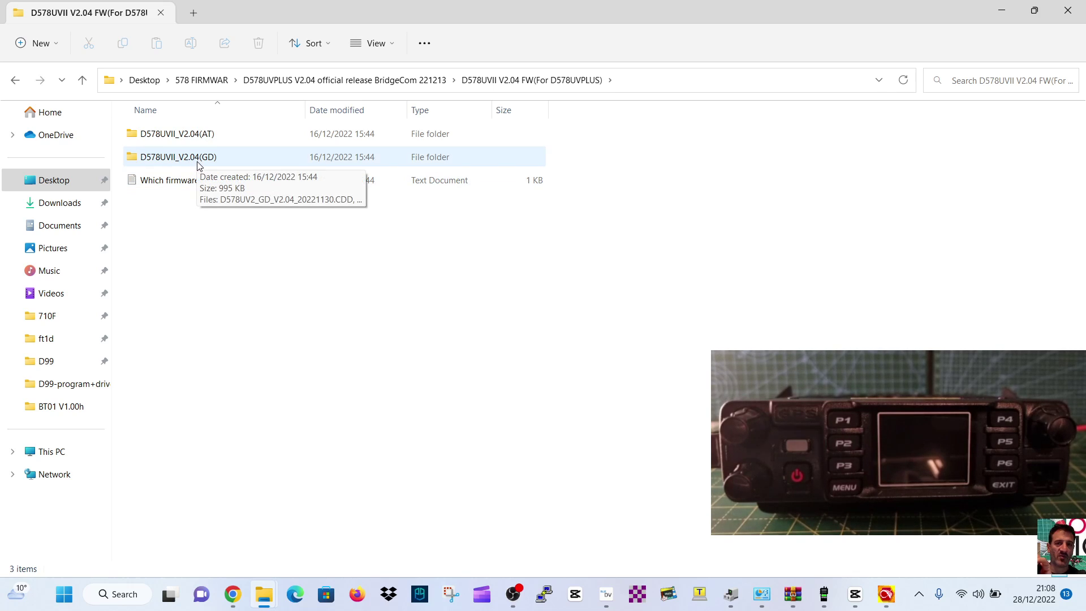
{"action": "left_click", "coordinate": [1032, 11]}
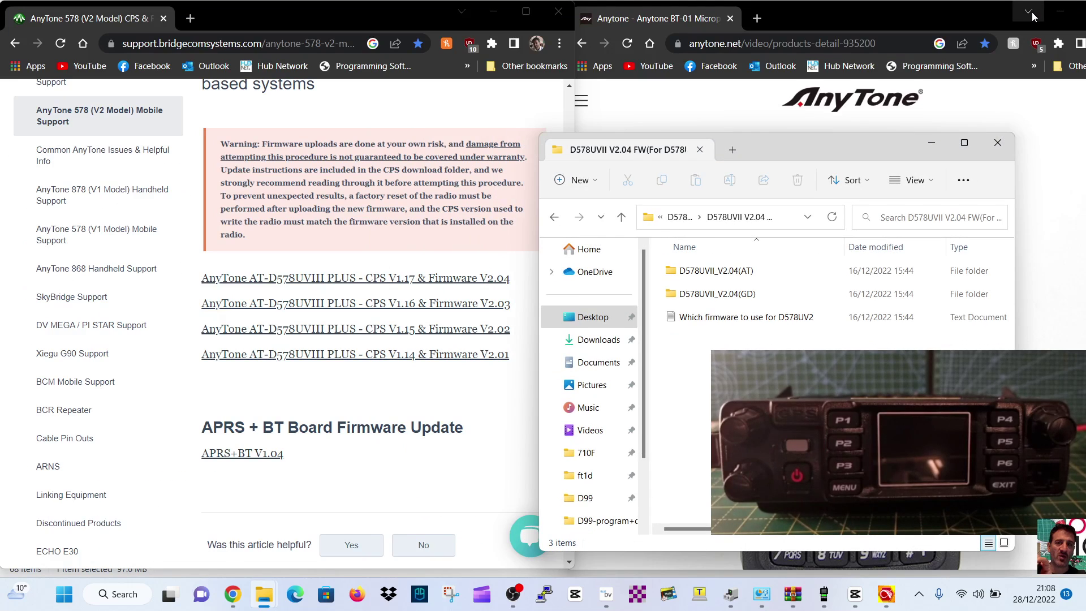
Start Tool > Firmware Upgrade in the CPS, allow its permission prompt, and move the window aside
{"action": "left_click", "coordinate": [886, 594]}
{"action": "left_click", "coordinate": [134, 24]}
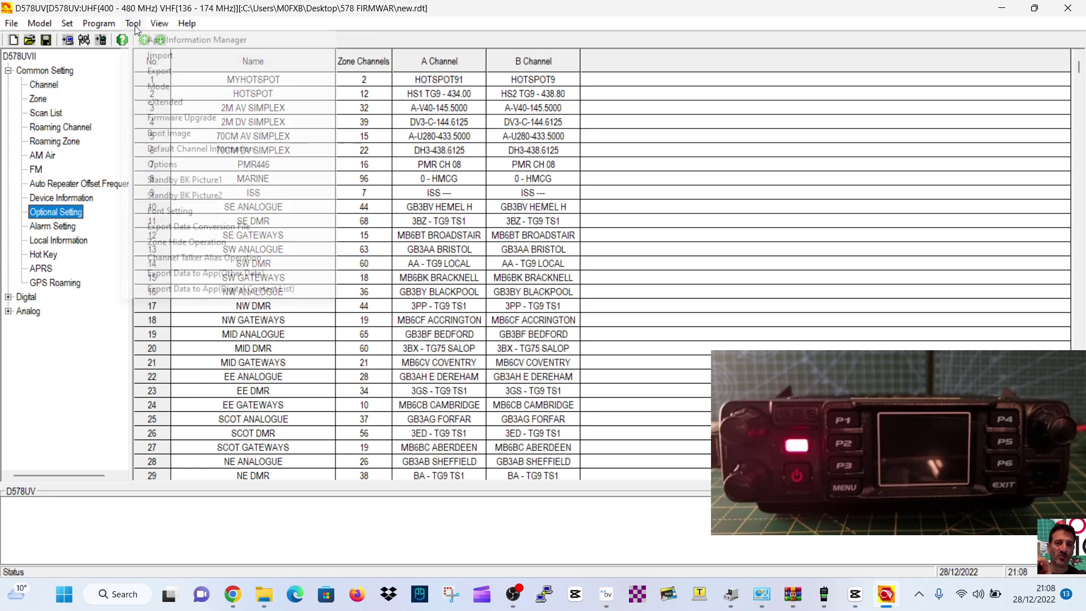
{"action": "left_click", "coordinate": [184, 120]}
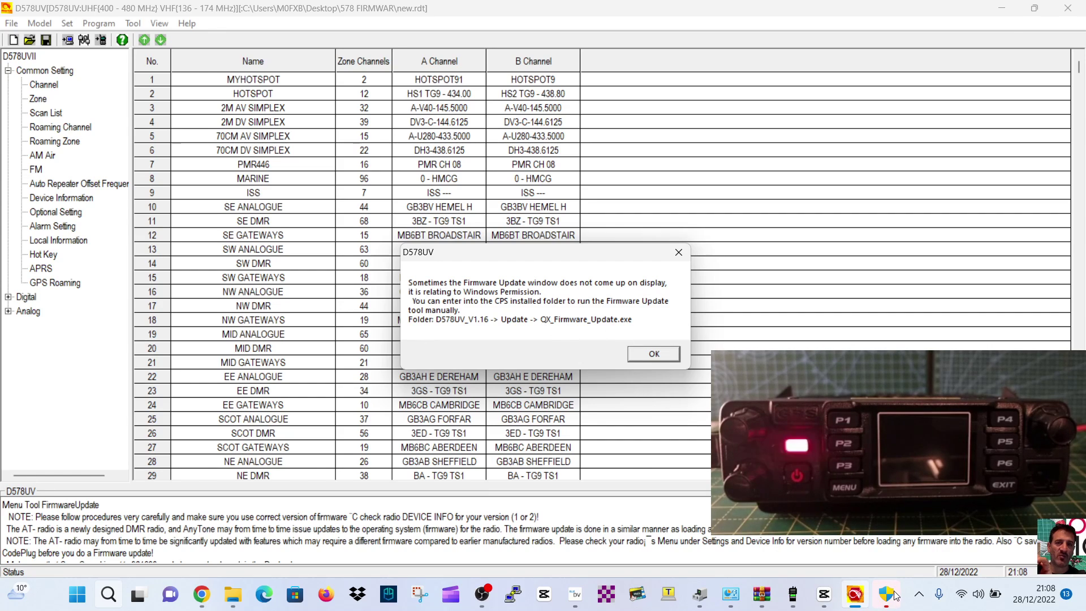
{"action": "mouse_move", "coordinate": [894, 598]}
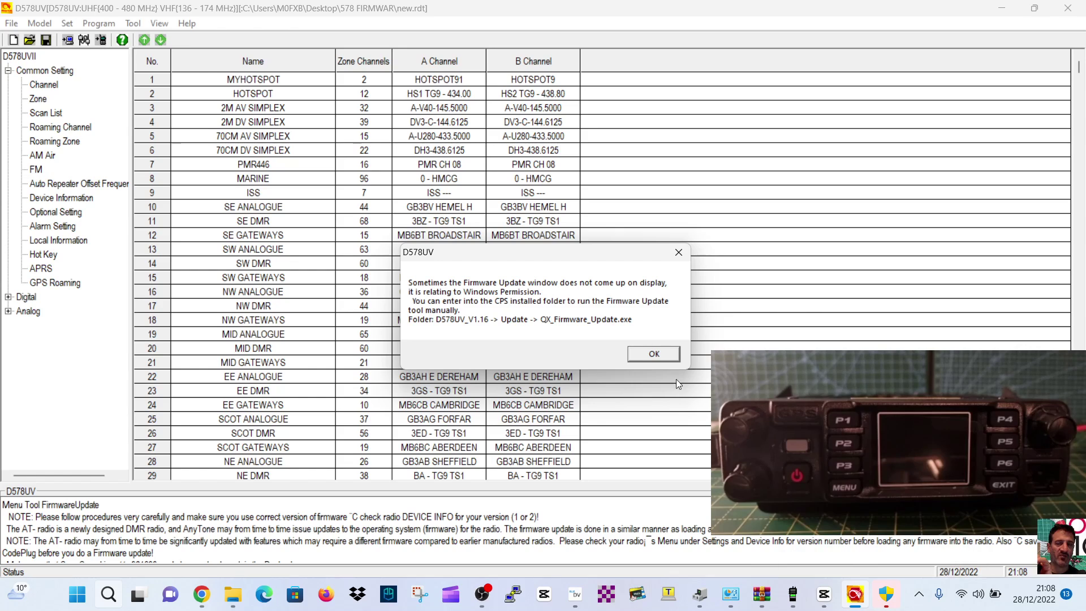
{"action": "left_click", "coordinate": [889, 601]}
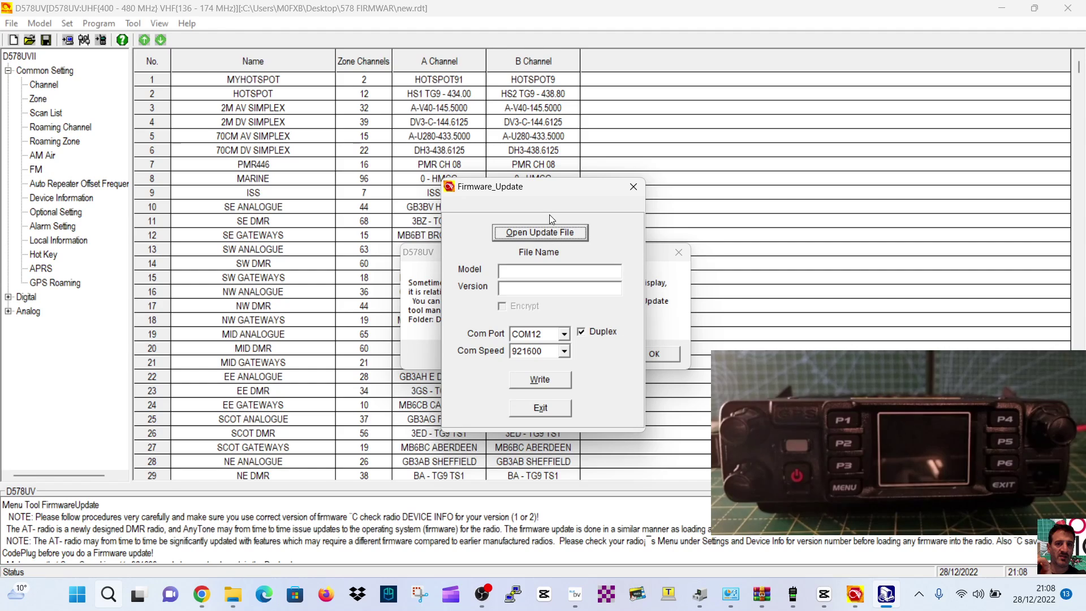
{"action": "left_click_drag", "start_coordinate": [554, 189], "coordinate": [334, 150]}
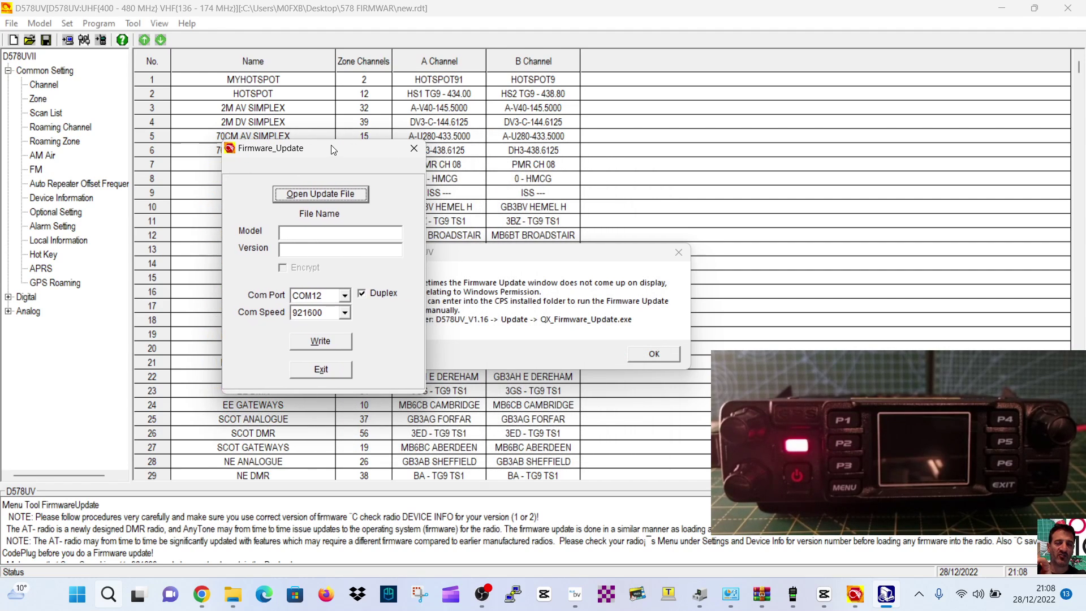
Load D578UV2_GD_V2.04_20221130.spi from Desktop > 578 FIRMWAR > V2.04 release > D578UVII V2.04 FW > GD
{"action": "left_click", "coordinate": [327, 196]}
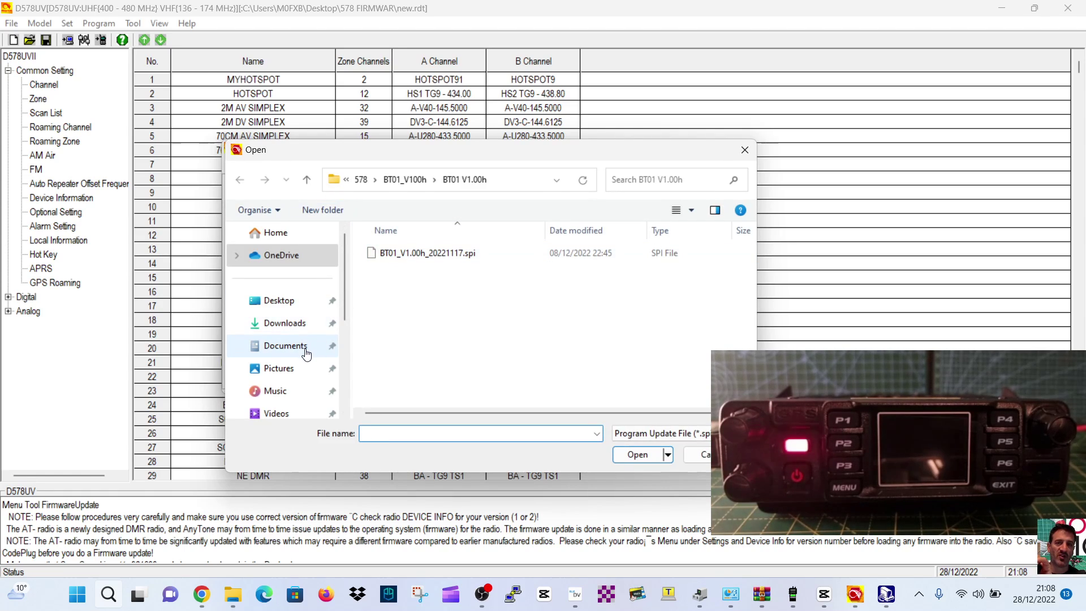
{"action": "left_click", "coordinate": [277, 305]}
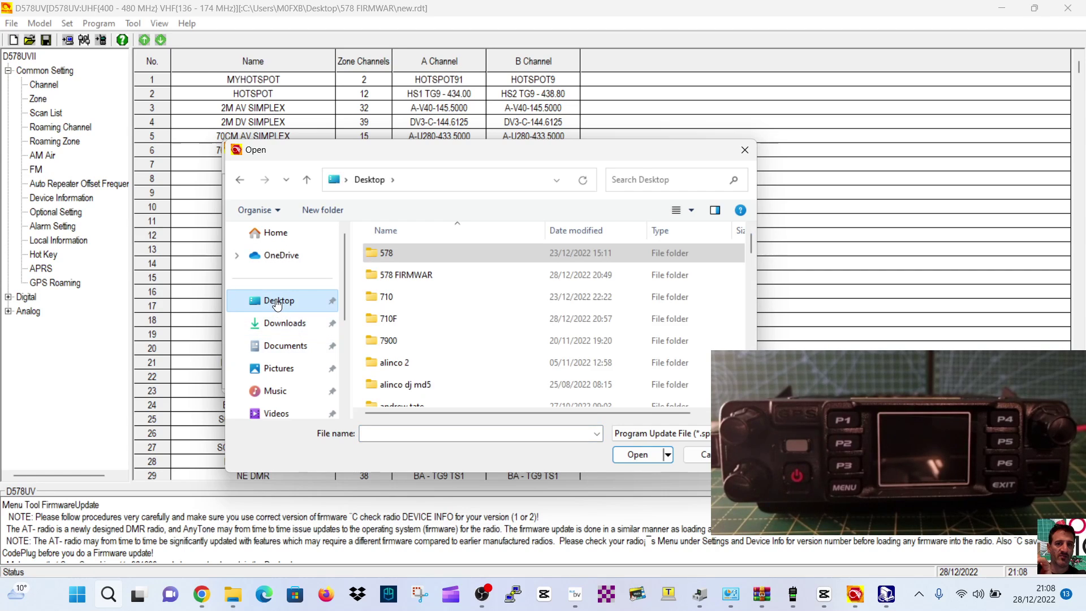
{"action": "left_click", "coordinate": [395, 277]}
{"action": "double_click", "coordinate": [396, 276]}
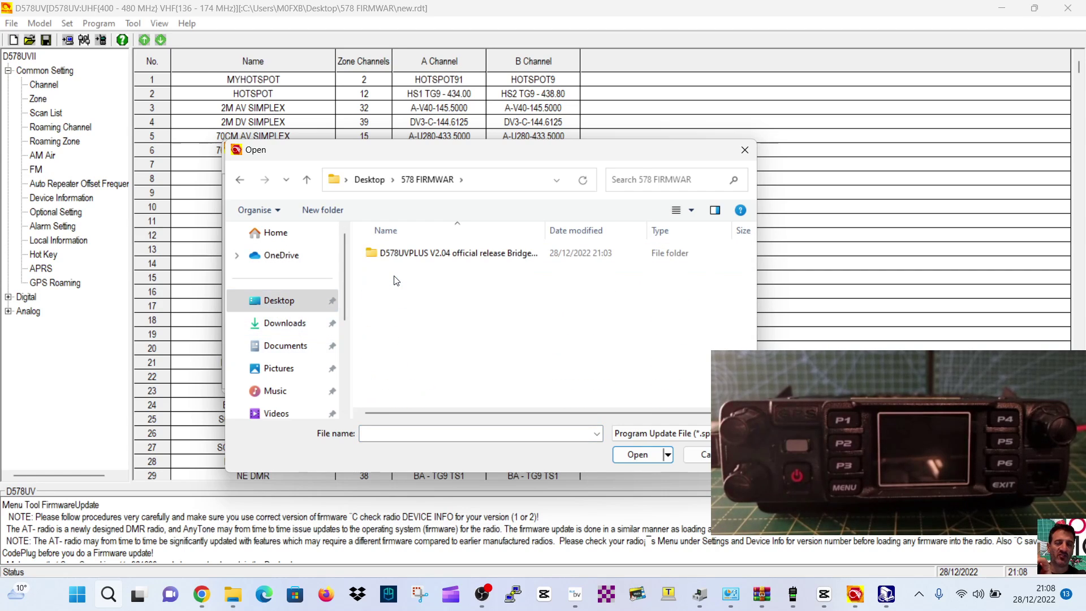
{"action": "double_click", "coordinate": [427, 253]}
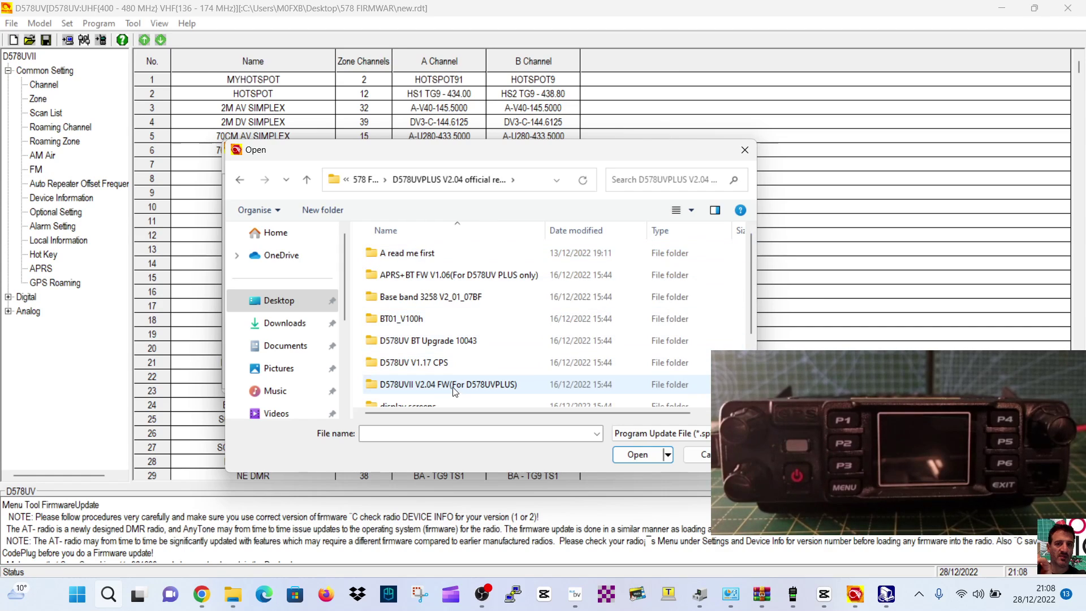
{"action": "double_click", "coordinate": [467, 384]}
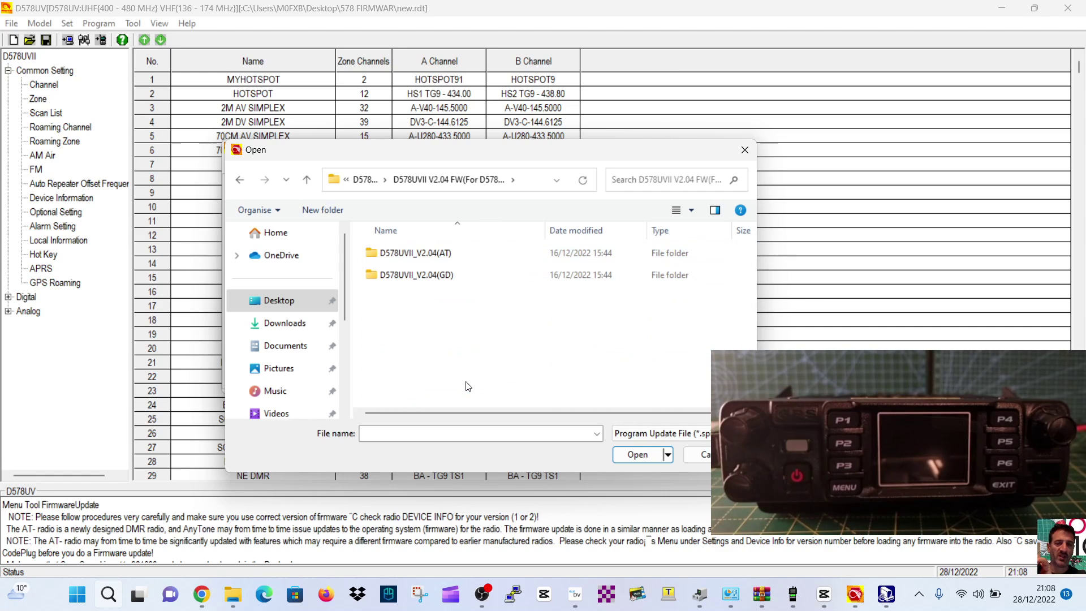
{"action": "double_click", "coordinate": [418, 281]}
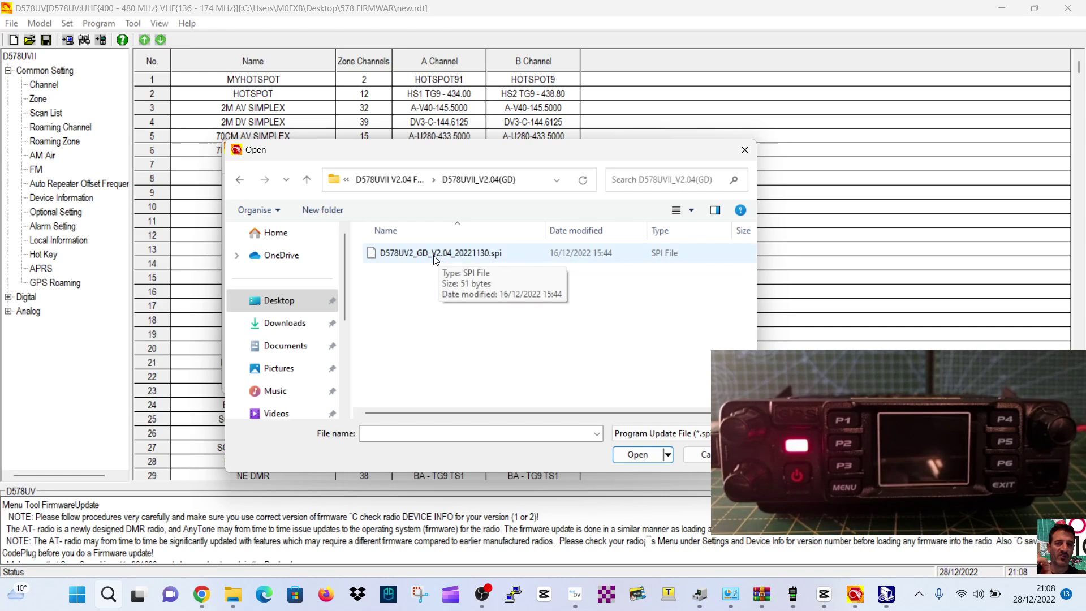
{"action": "double_click", "coordinate": [438, 253]}
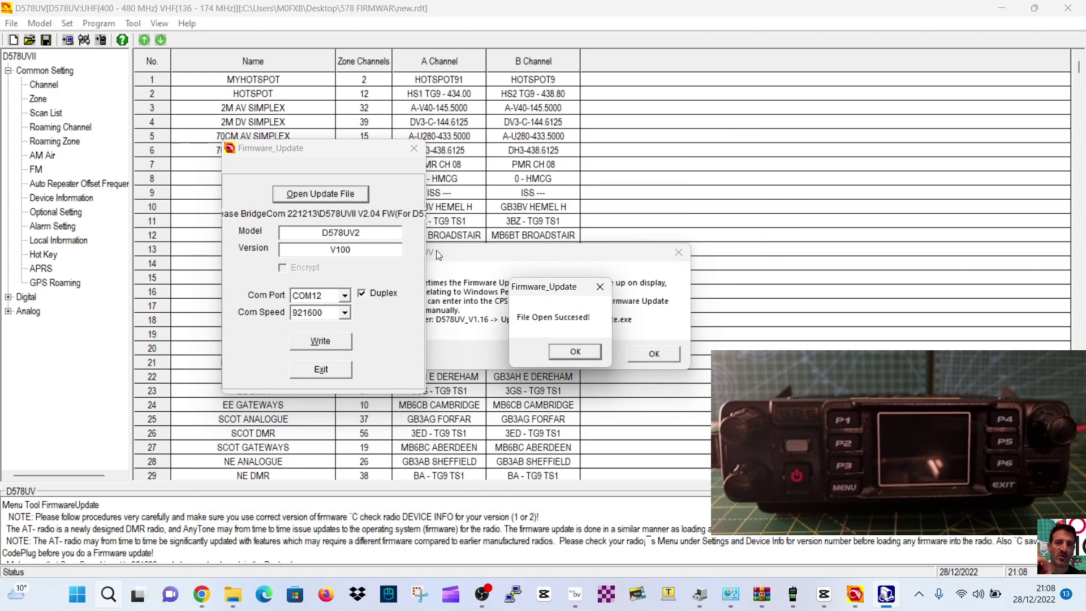
Acknowledge the file-loaded message and confirm writing the GD V2.04 firmware to the radio
{"action": "left_click", "coordinate": [574, 351]}
{"action": "left_click", "coordinate": [321, 342]}
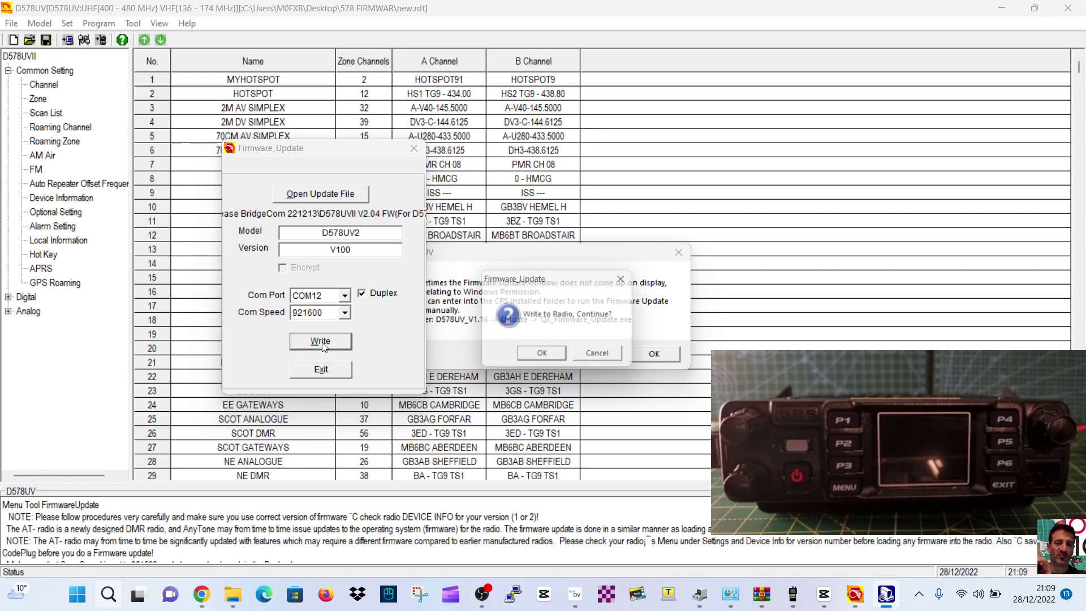
{"action": "left_click", "coordinate": [543, 358]}
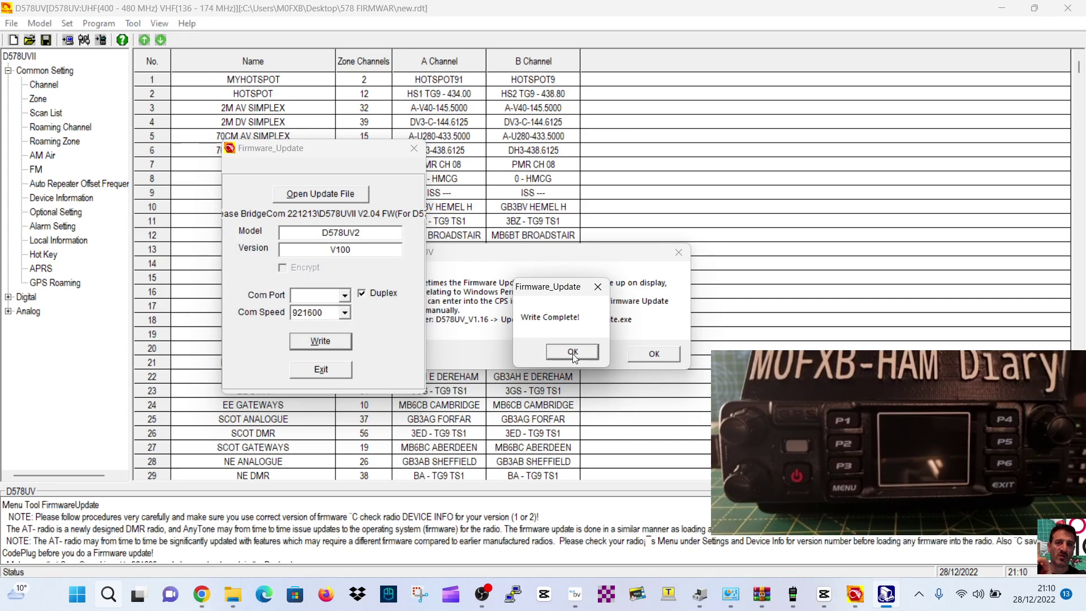
Dismiss Write Complete, exit the Firmware_Update tool, and close its notice dialog
{"action": "left_click", "coordinate": [573, 352]}
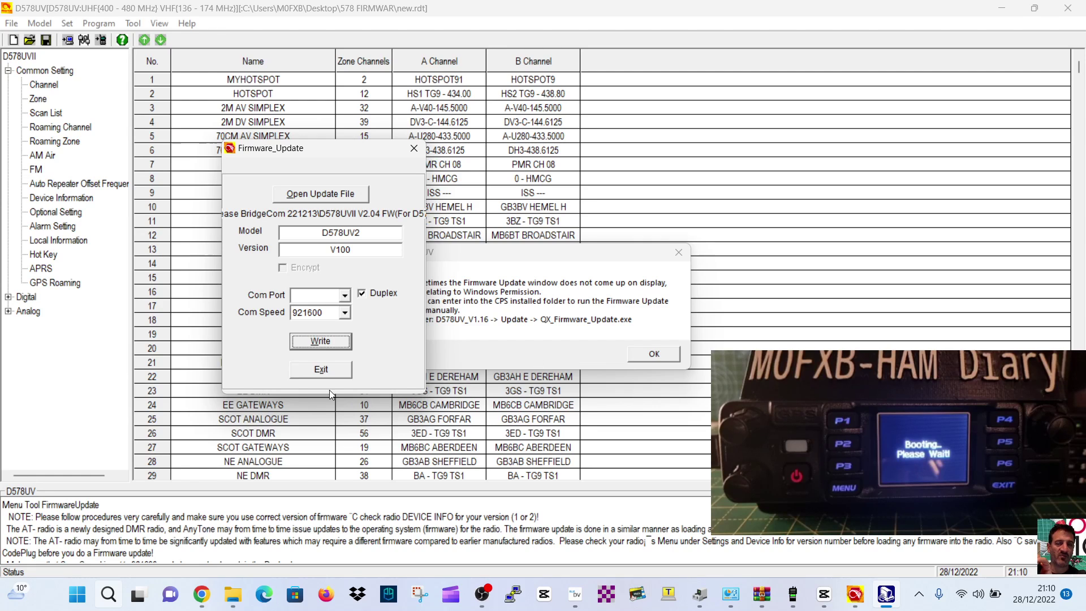
{"action": "left_click", "coordinate": [325, 370]}
{"action": "left_click", "coordinate": [660, 356]}
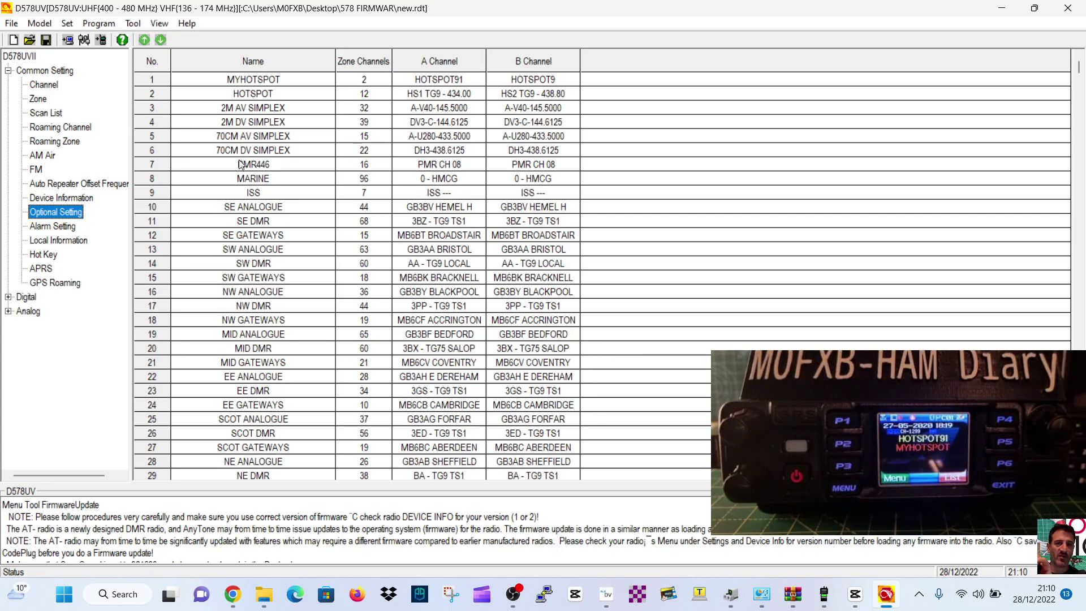
{"action": "left_click", "coordinate": [13, 23]}
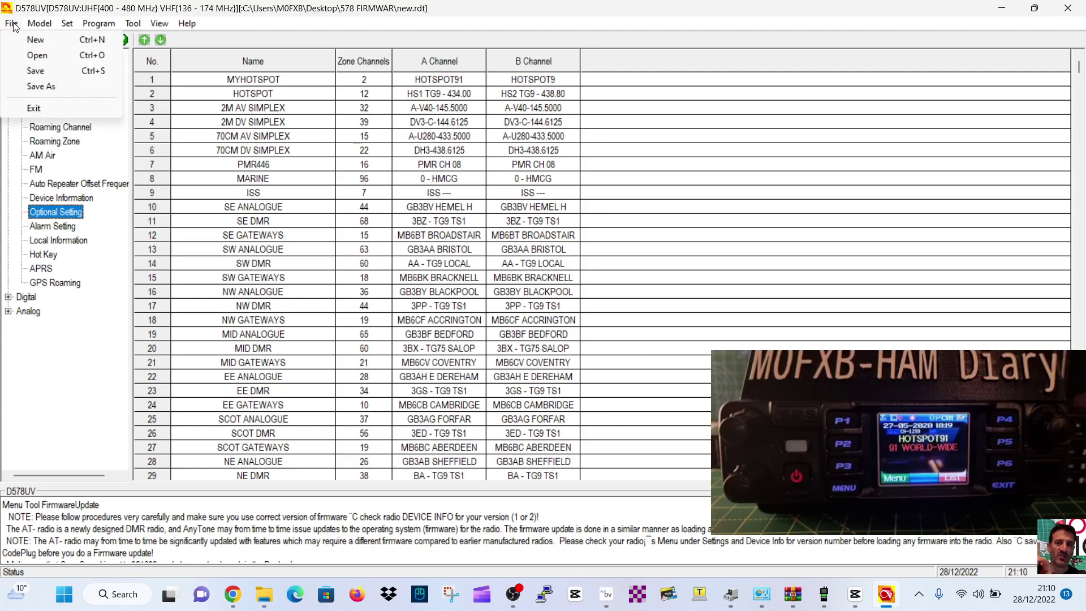
{"action": "left_click", "coordinate": [301, 22]}
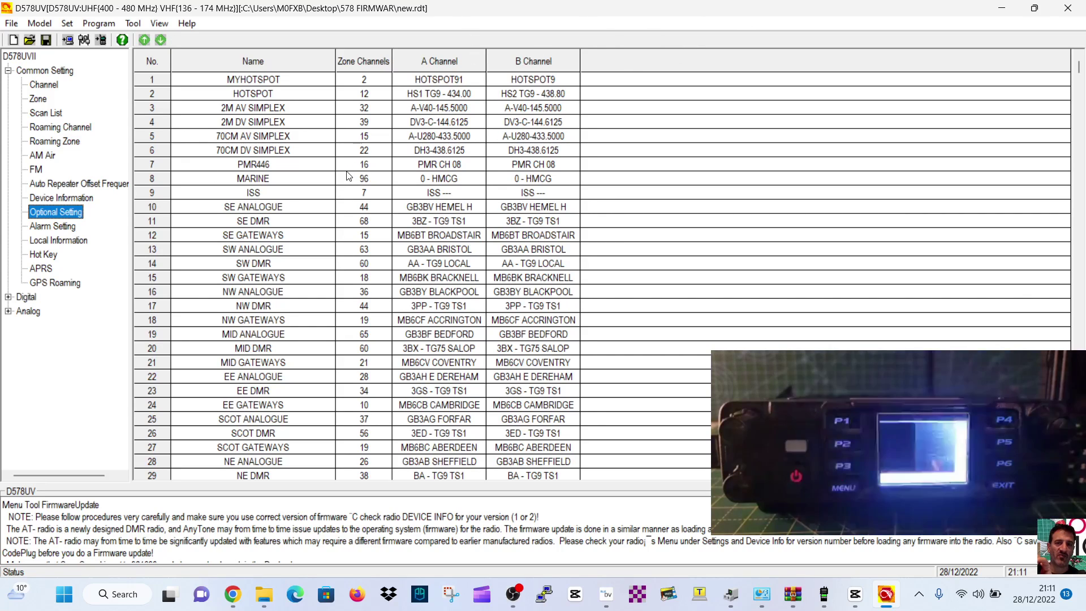
Save the modified codeplug over new.rdt, confirming the overwrite, then close the Open dialog
{"action": "left_click", "coordinate": [101, 25]}
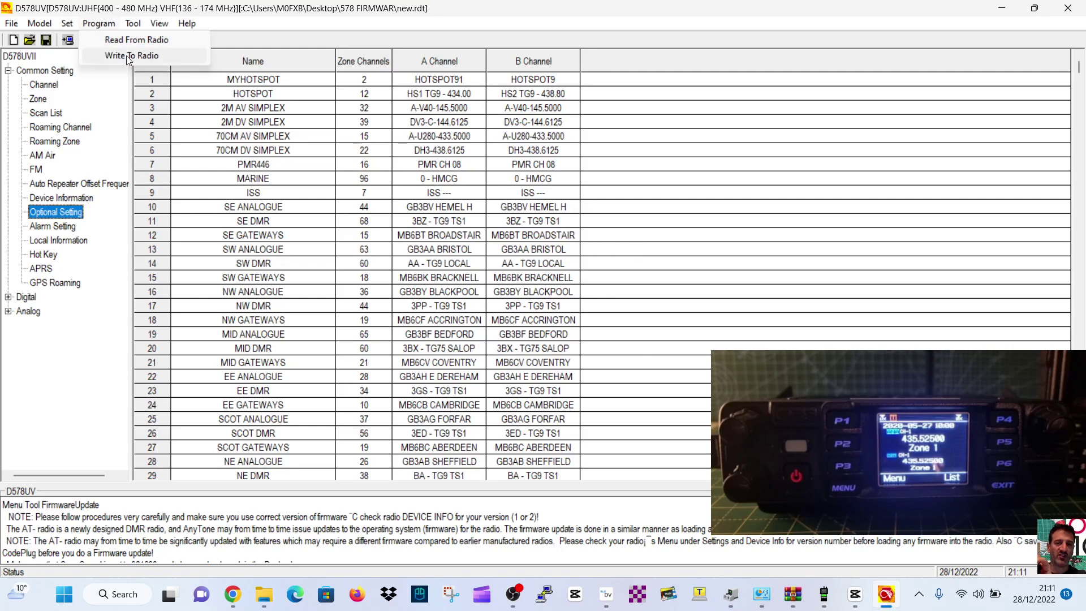
{"action": "left_click", "coordinate": [17, 25]}
{"action": "left_click", "coordinate": [39, 23]}
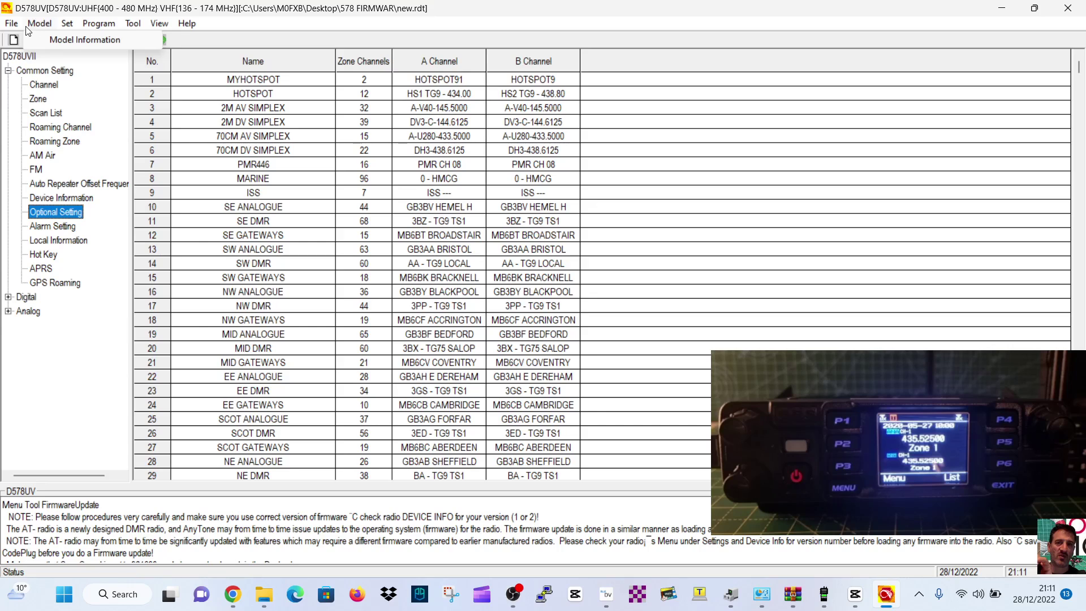
{"action": "left_click", "coordinate": [16, 27]}
{"action": "left_click", "coordinate": [16, 28]}
{"action": "left_click", "coordinate": [40, 66]}
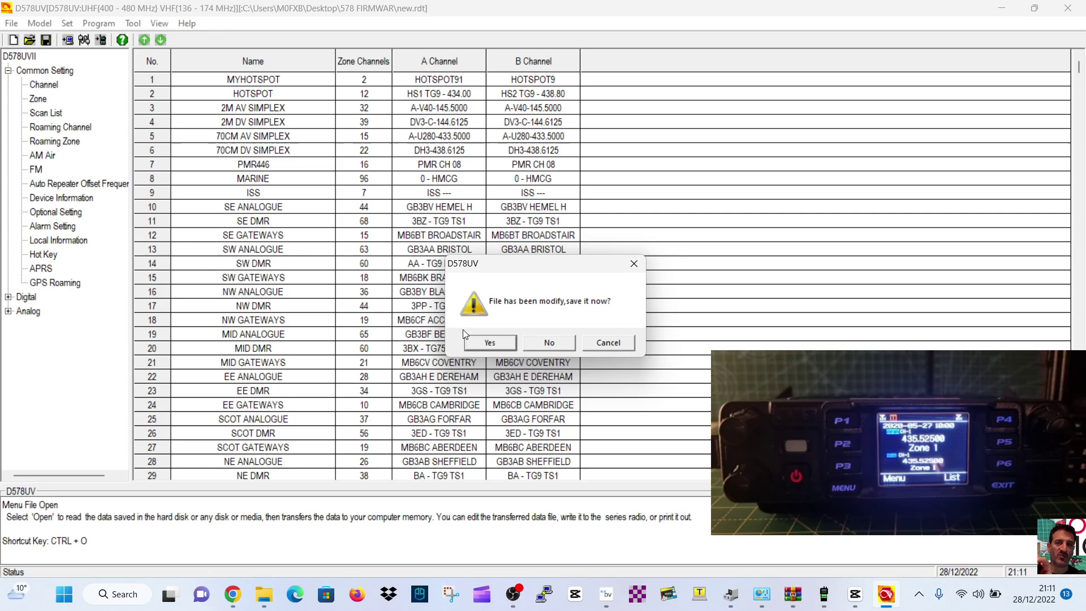
{"action": "left_click", "coordinate": [490, 343]}
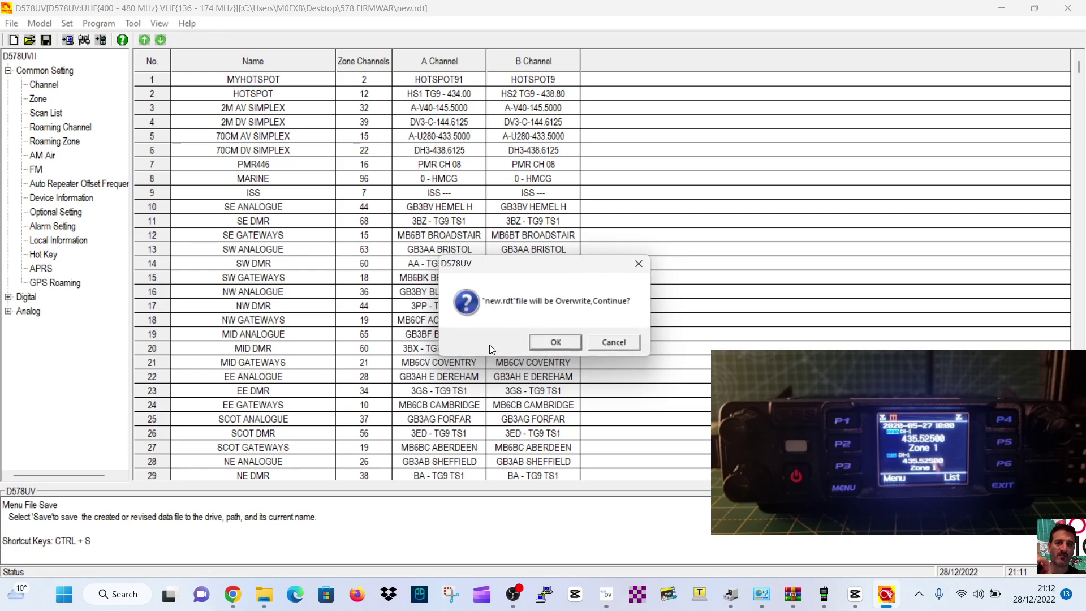
{"action": "left_click", "coordinate": [539, 344]}
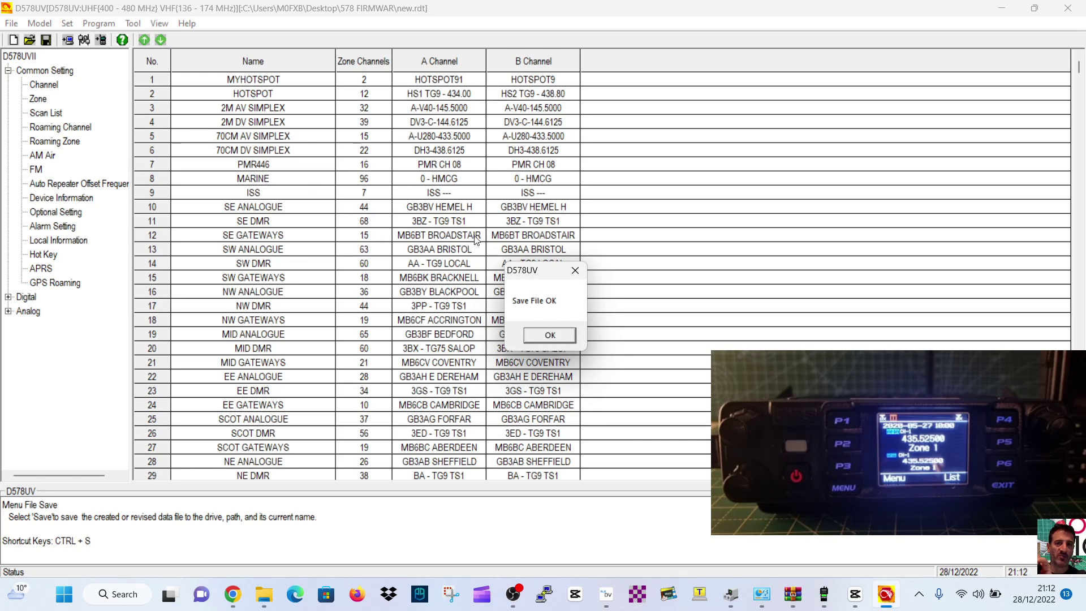
{"action": "left_click", "coordinate": [551, 335]}
{"action": "key", "text": "ctrl+o"}
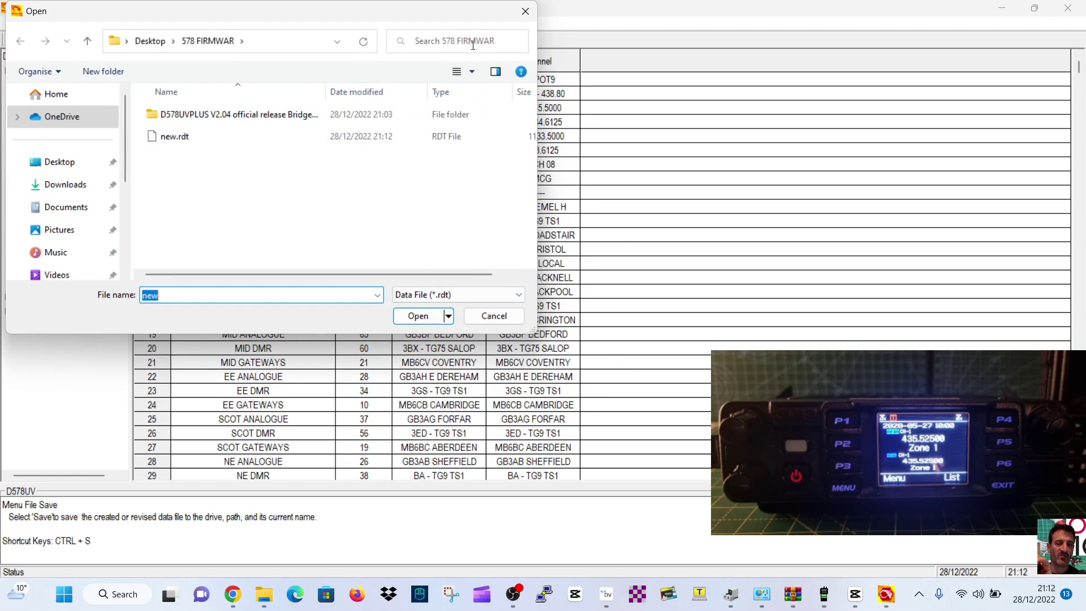
{"action": "left_click", "coordinate": [526, 12]}
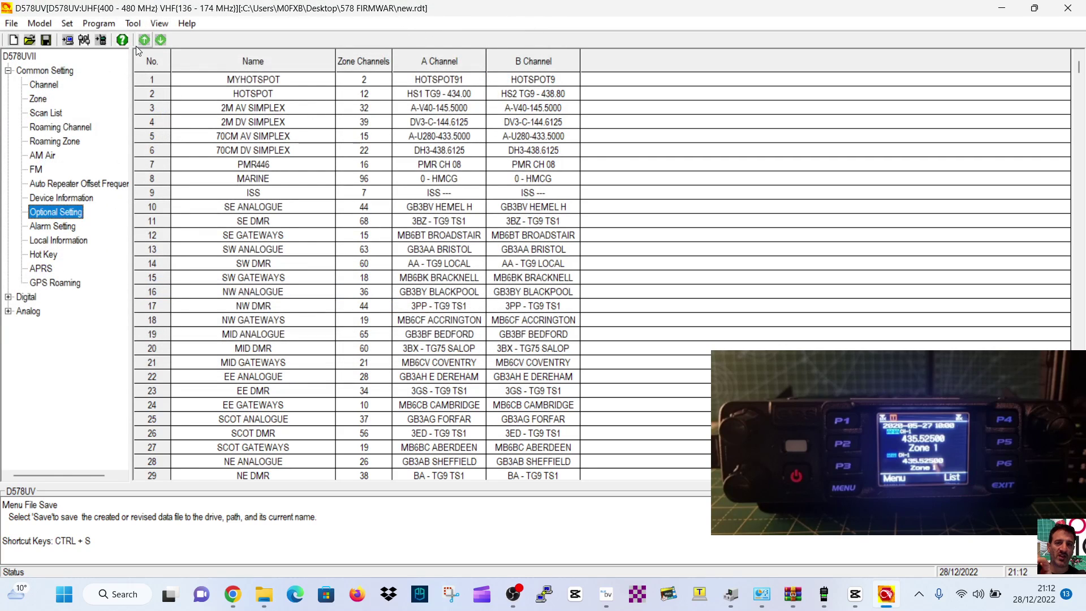
{"action": "left_click", "coordinate": [96, 26]}
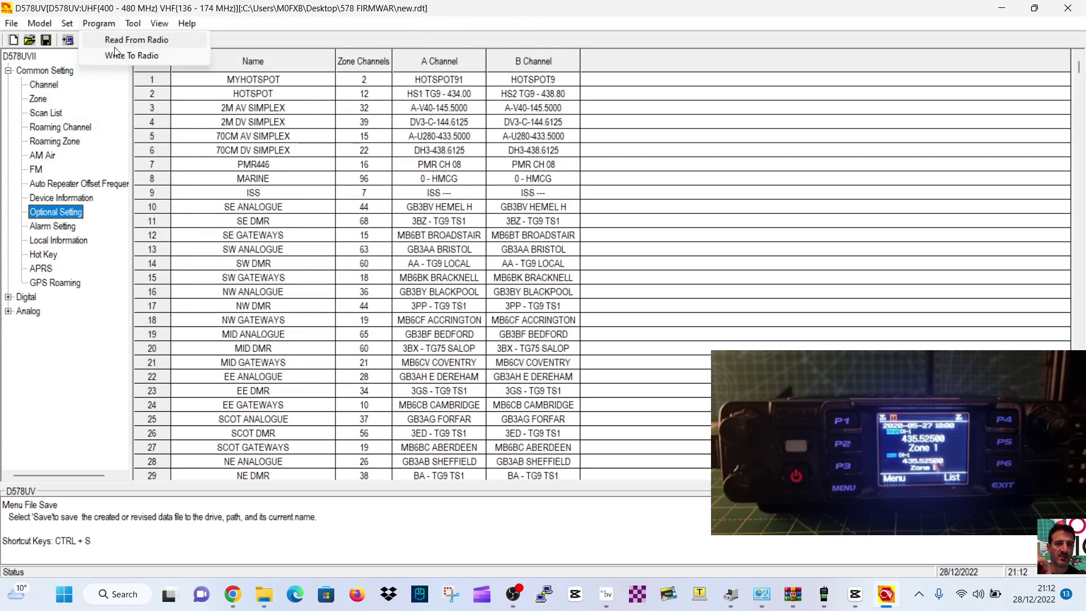
{"action": "left_click", "coordinate": [127, 56]}
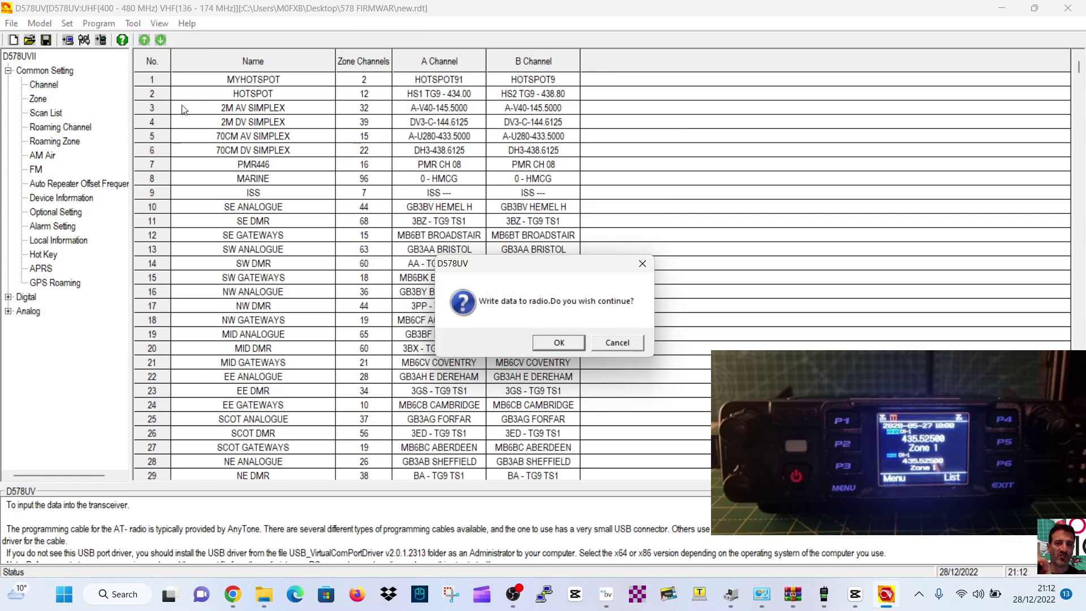
{"action": "left_click", "coordinate": [559, 342]}
{"action": "left_click", "coordinate": [544, 331]}
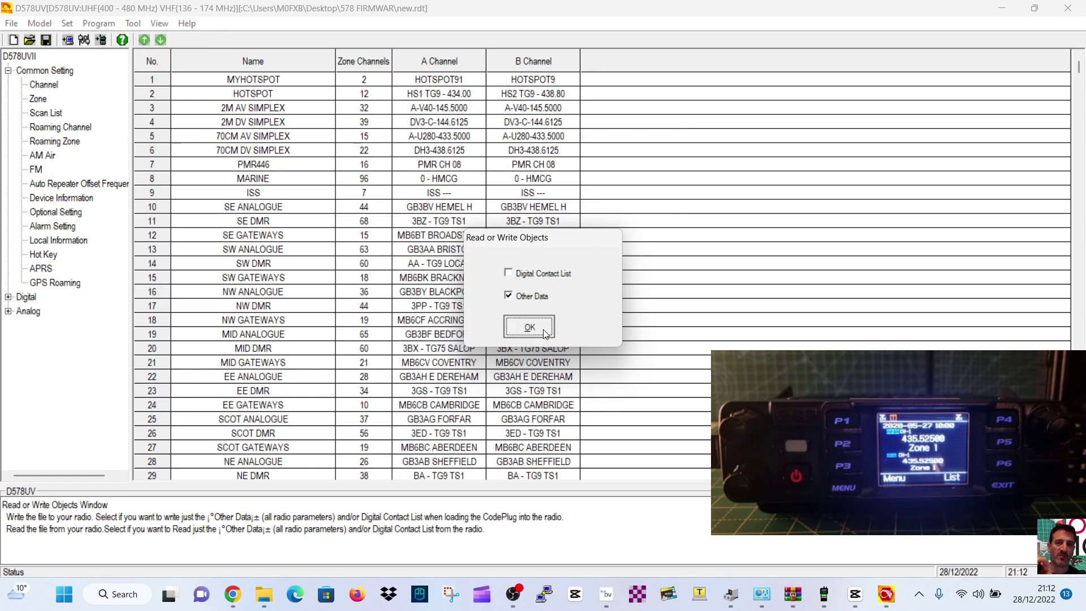
{"action": "left_click", "coordinate": [585, 334]}
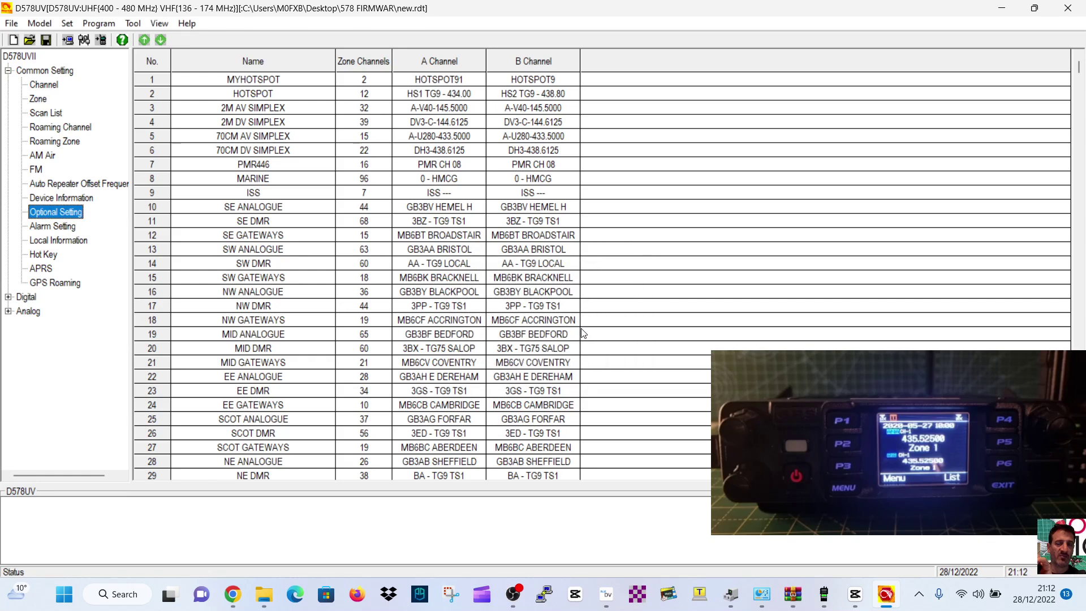
{"action": "right_click", "coordinate": [66, 594]}
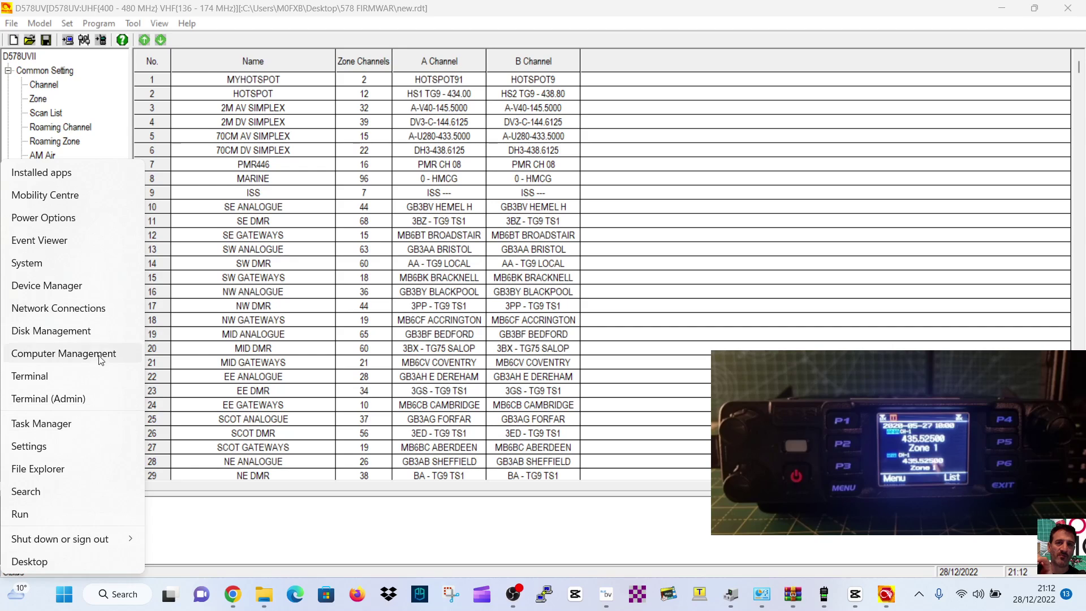
{"action": "left_click", "coordinate": [27, 289]}
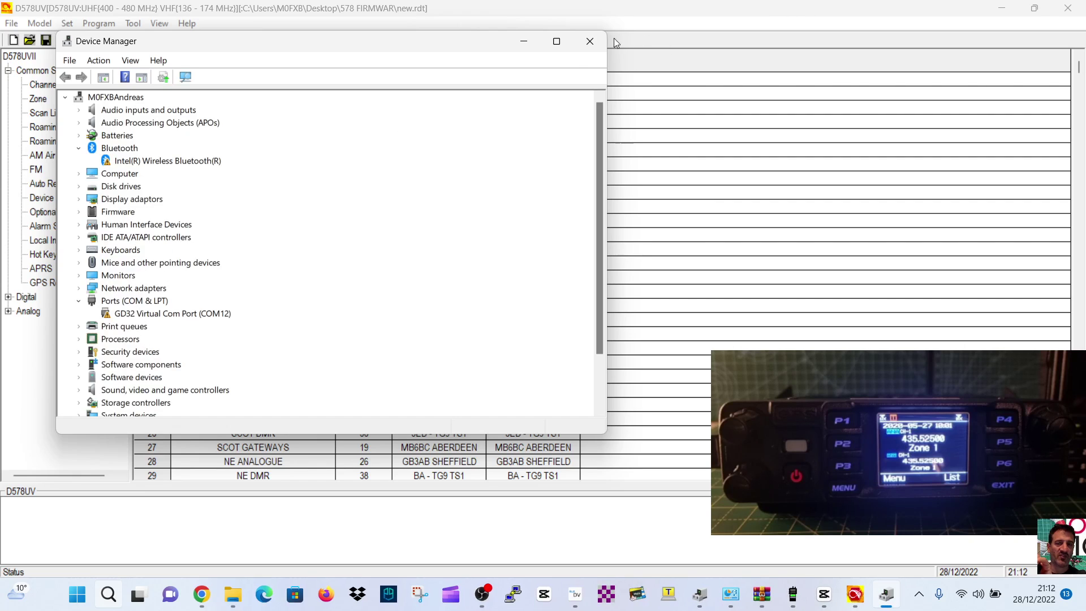
{"action": "left_click", "coordinate": [589, 42]}
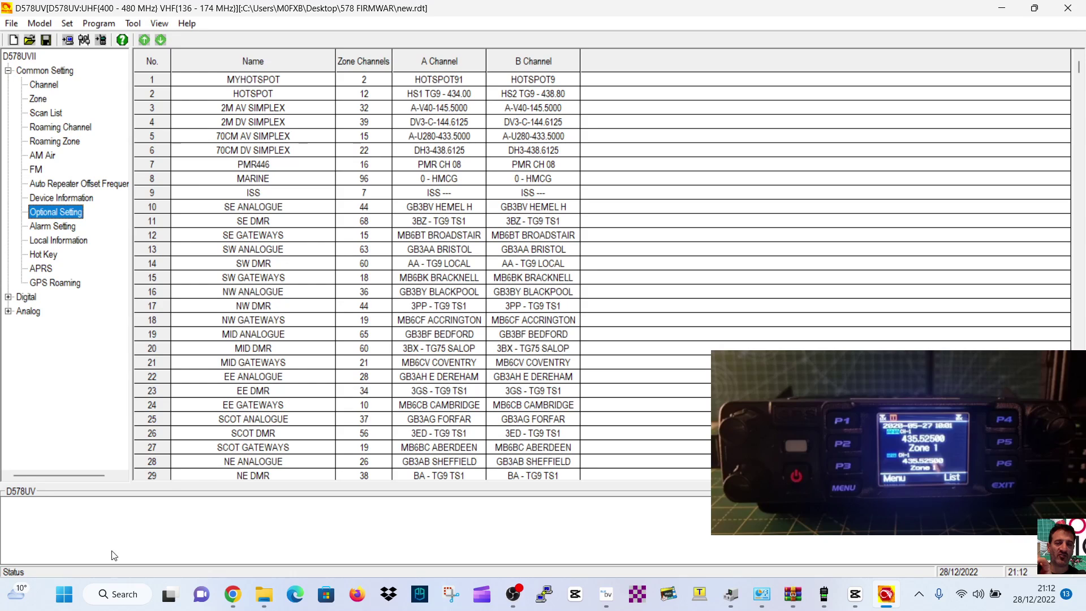
{"action": "right_click", "coordinate": [64, 594]}
{"action": "left_click", "coordinate": [73, 283]}
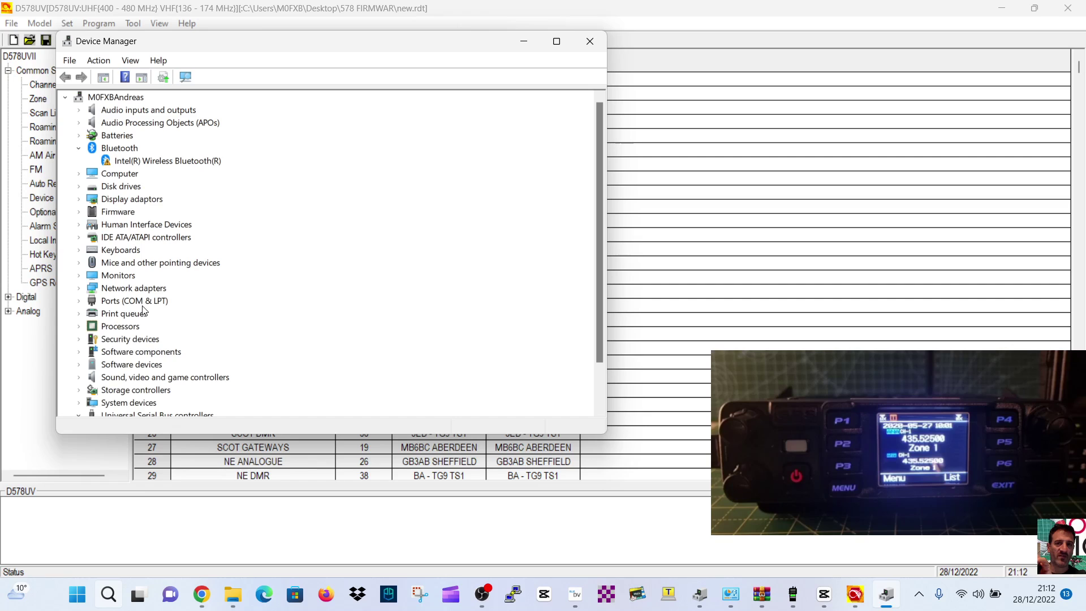
{"action": "double_click", "coordinate": [141, 302]}
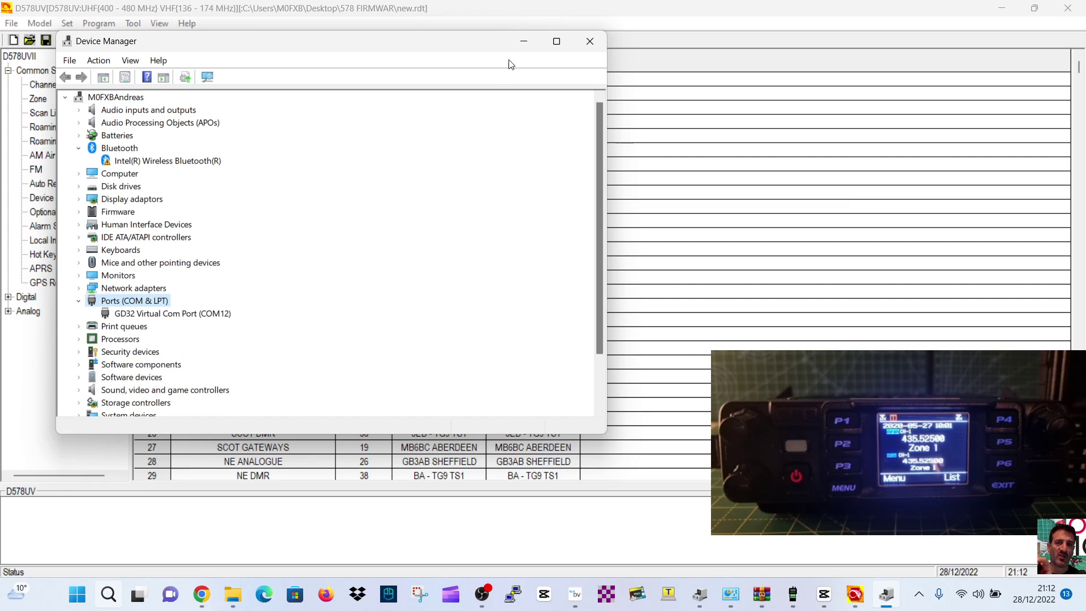
{"action": "left_click", "coordinate": [588, 42]}
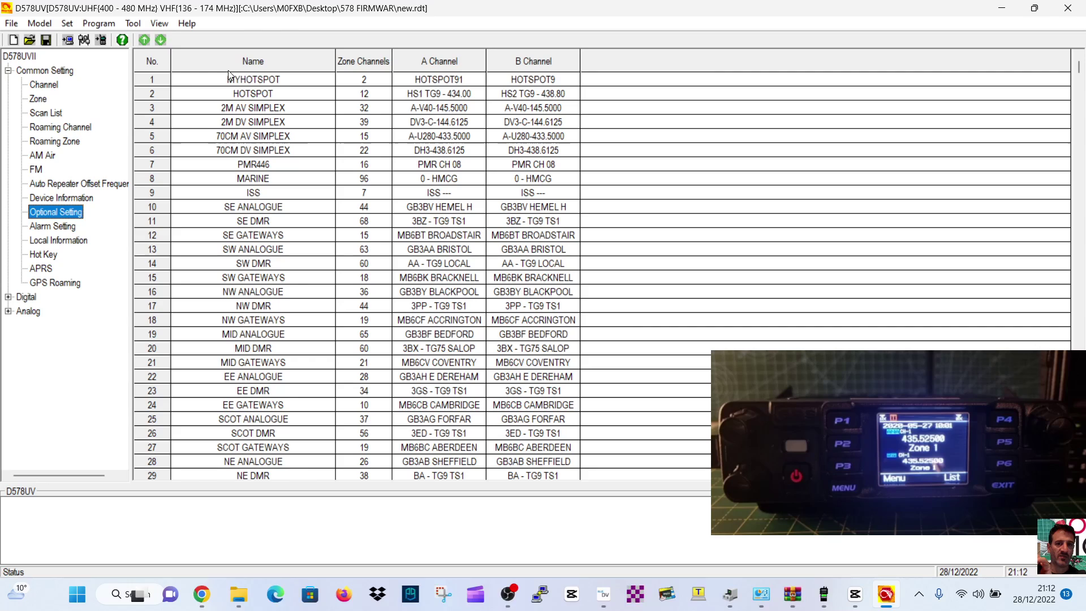
{"action": "left_click", "coordinate": [111, 25]}
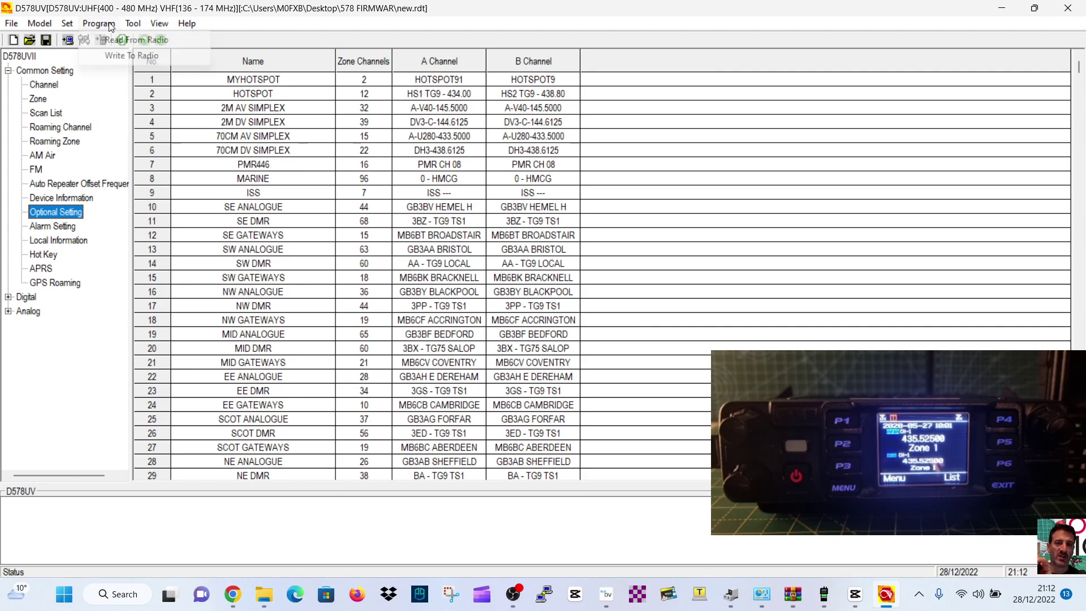
Write the codeplug's Other Data to the radio and acknowledge Write Data Completed
{"action": "left_click", "coordinate": [127, 56]}
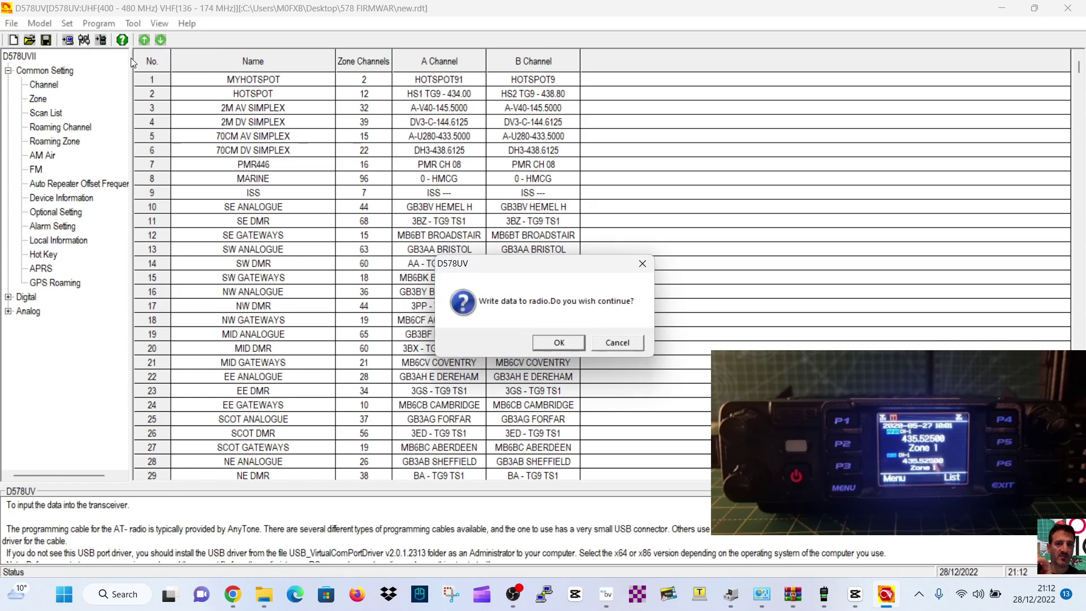
{"action": "left_click", "coordinate": [569, 343]}
{"action": "left_click", "coordinate": [534, 333]}
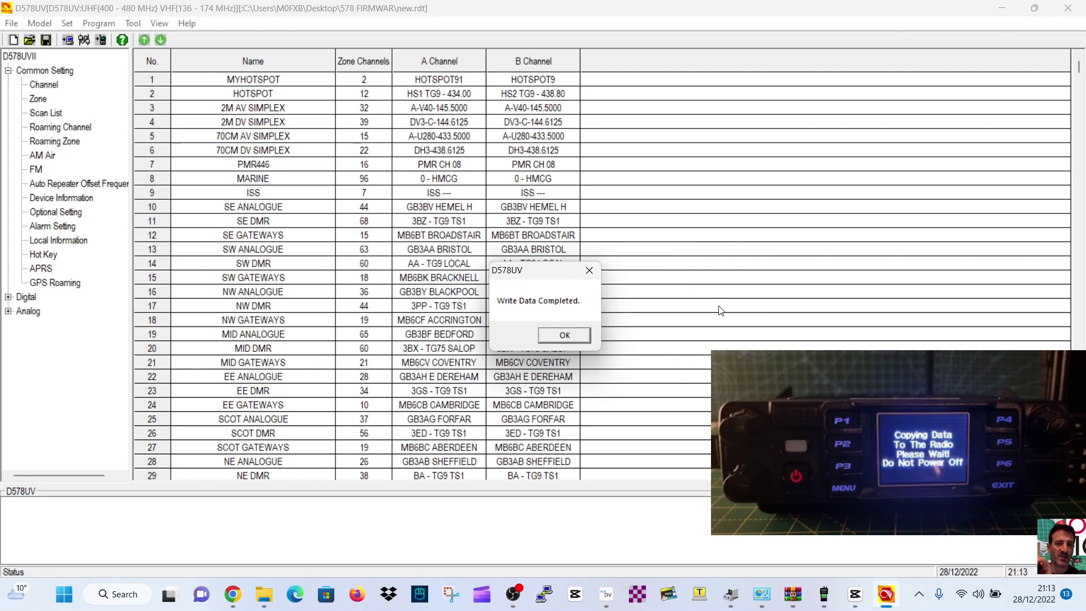
{"action": "left_click", "coordinate": [582, 338]}
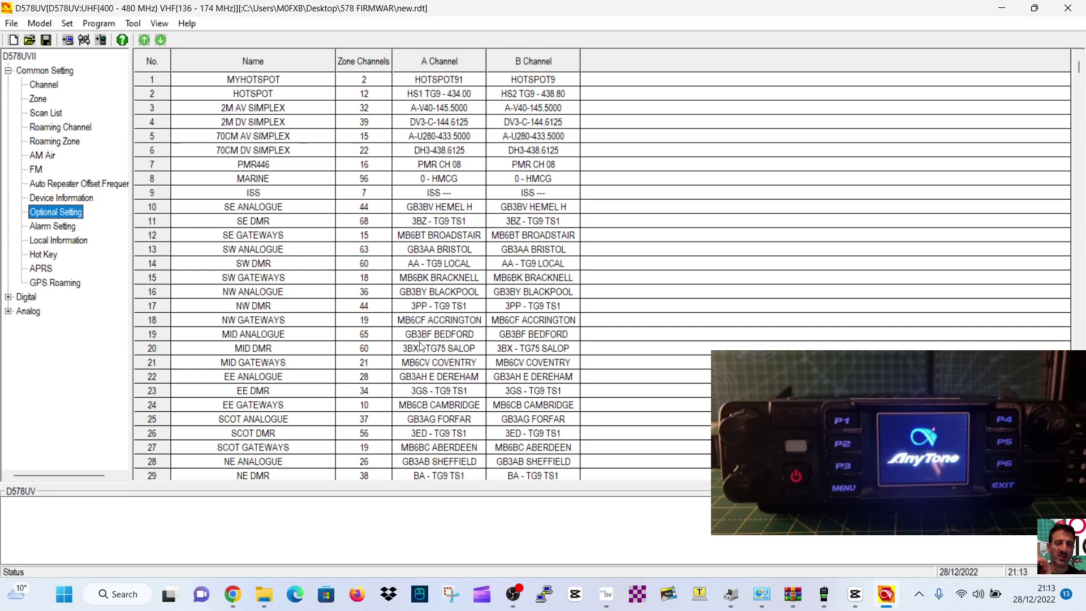
Open Tool > Boot Image and write the custom boot image to the radio, confirming completion
{"action": "left_click", "coordinate": [105, 25]}
{"action": "mouse_move", "coordinate": [132, 23]}
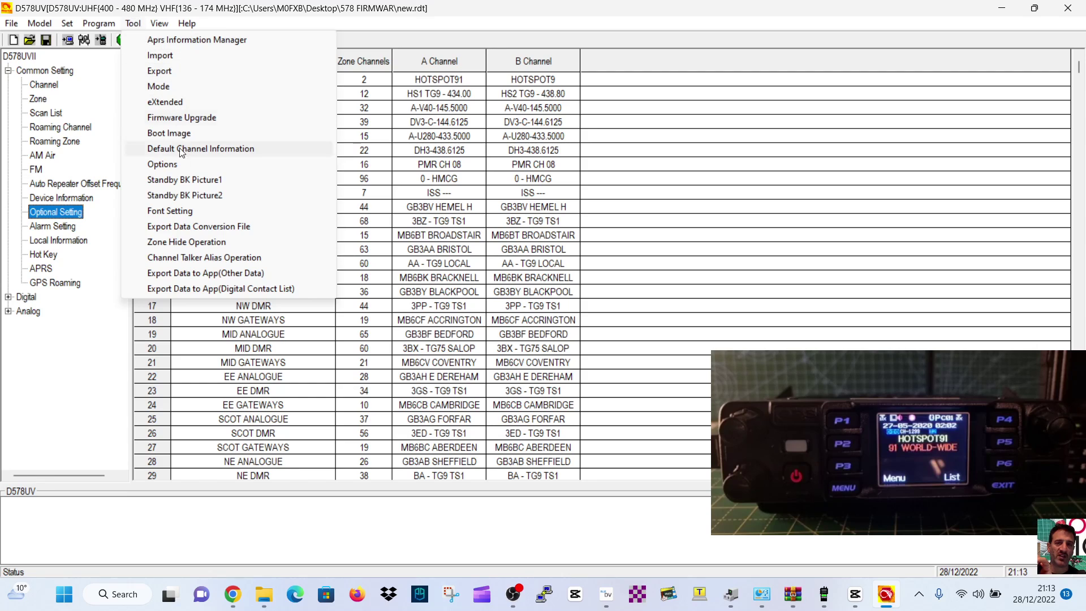
{"action": "left_click", "coordinate": [190, 136]}
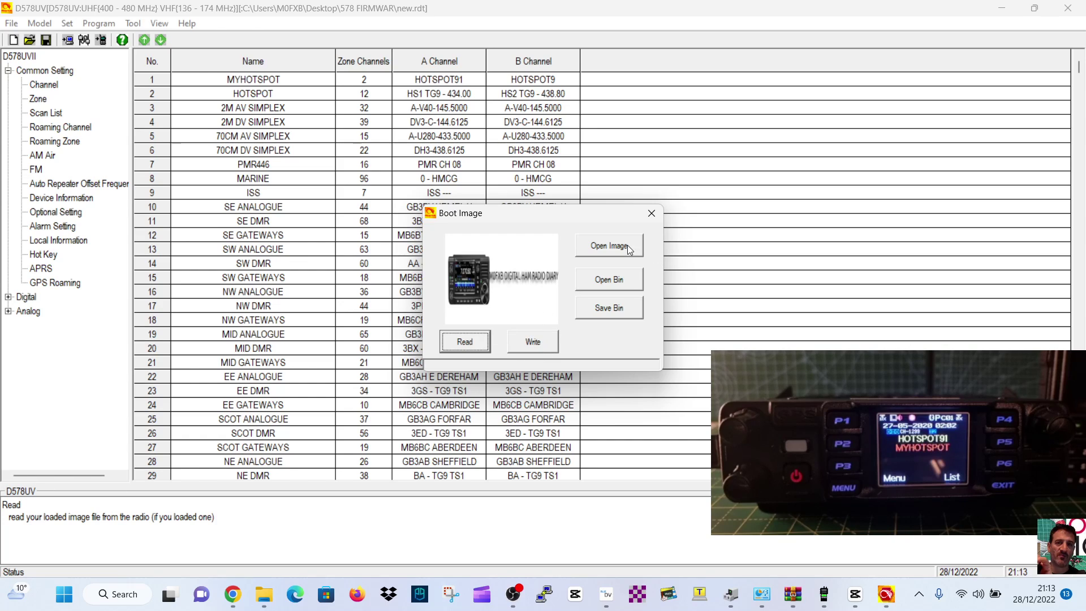
{"action": "left_click", "coordinate": [537, 346]}
{"action": "left_click", "coordinate": [585, 341]}
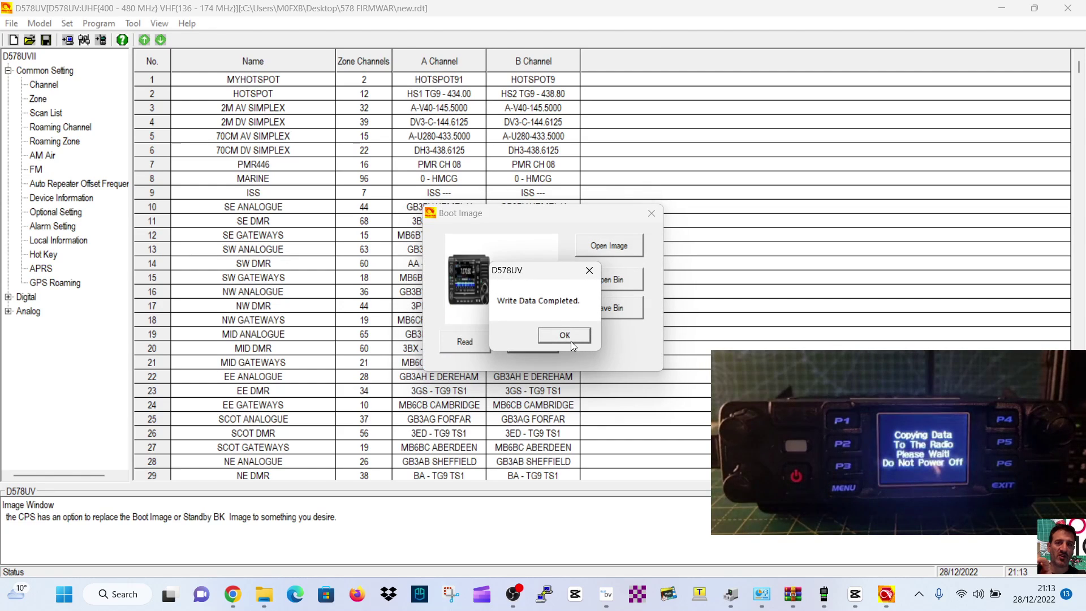
{"action": "left_click", "coordinate": [568, 338]}
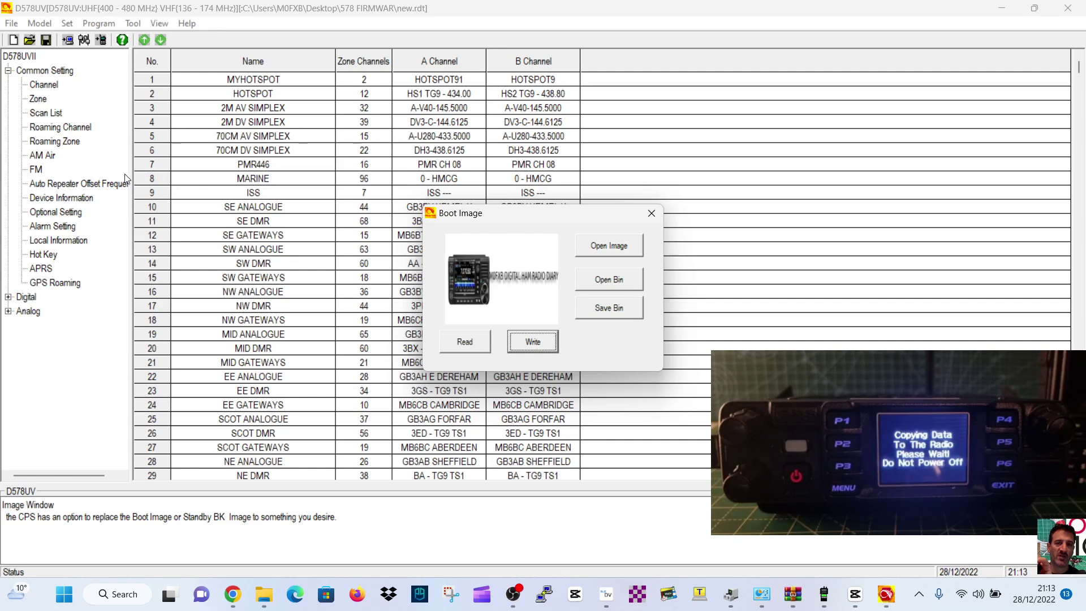
Close the Boot Image window and view Optional Setting's Display tab, where Standby BK Picture is Custom1
{"action": "left_click", "coordinate": [652, 213]}
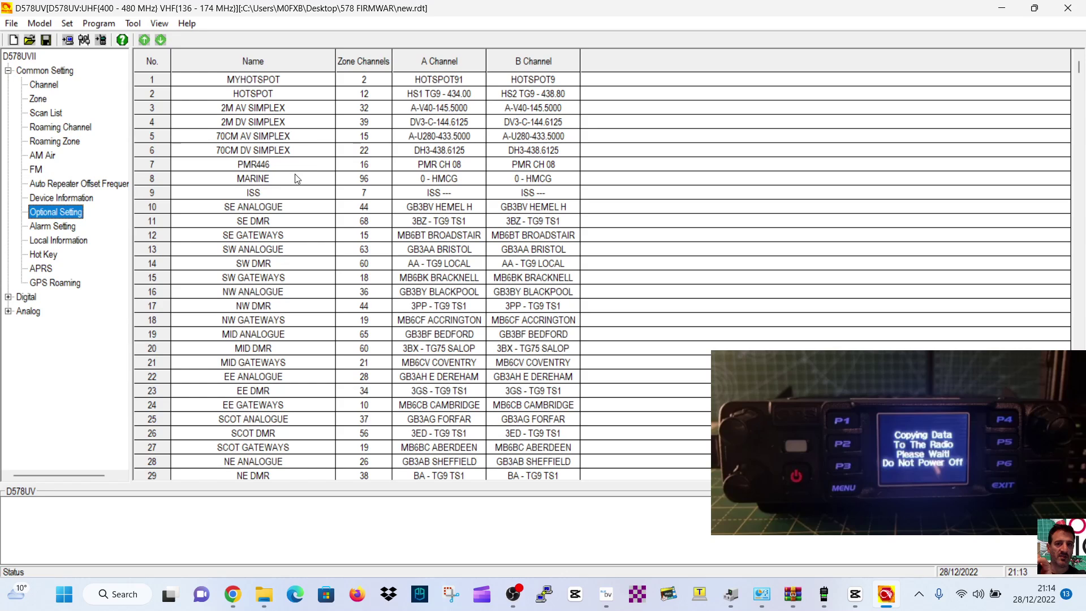
{"action": "double_click", "coordinate": [54, 213]}
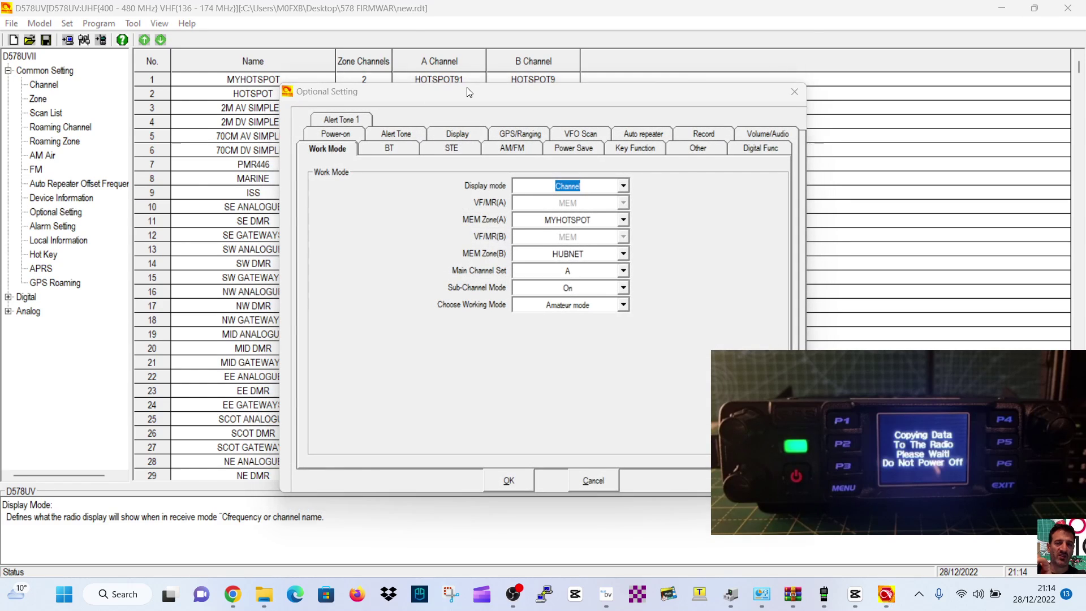
{"action": "left_click", "coordinate": [465, 134]}
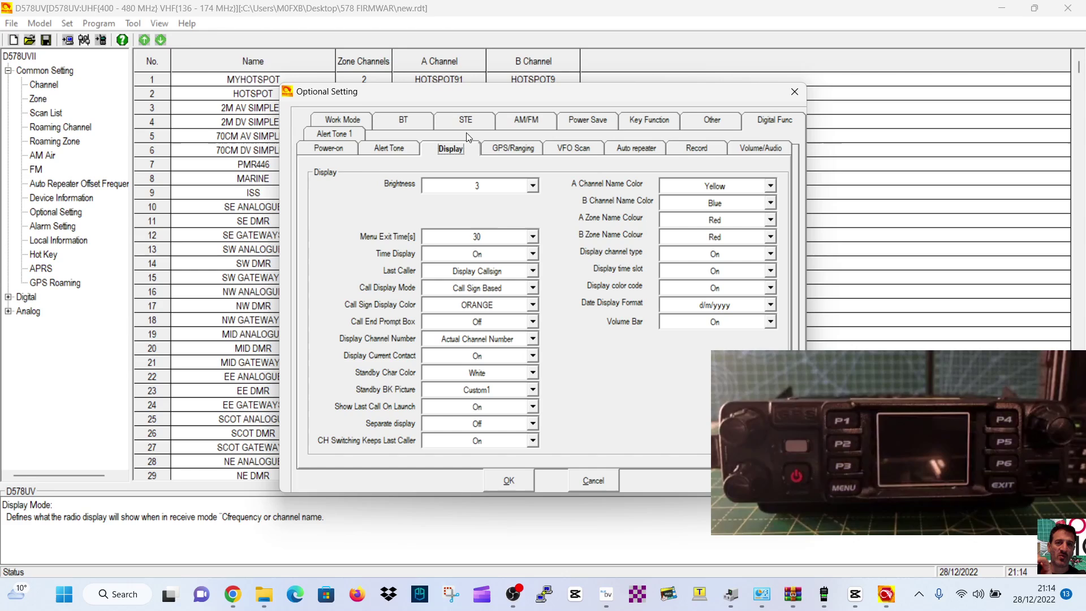